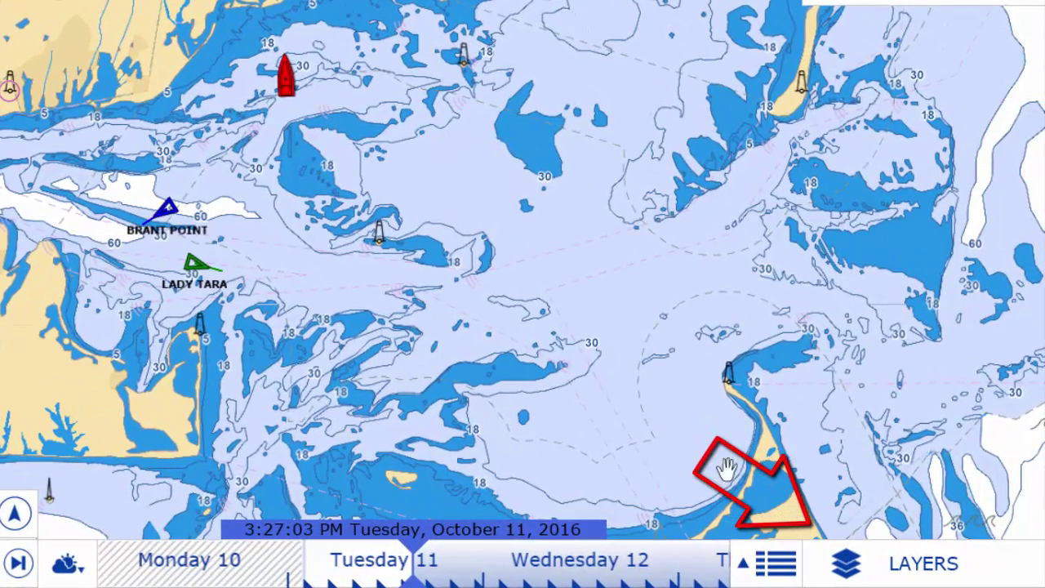
# - Open the Layers panel to show the Chart Display options
pyautogui.click(849, 563)
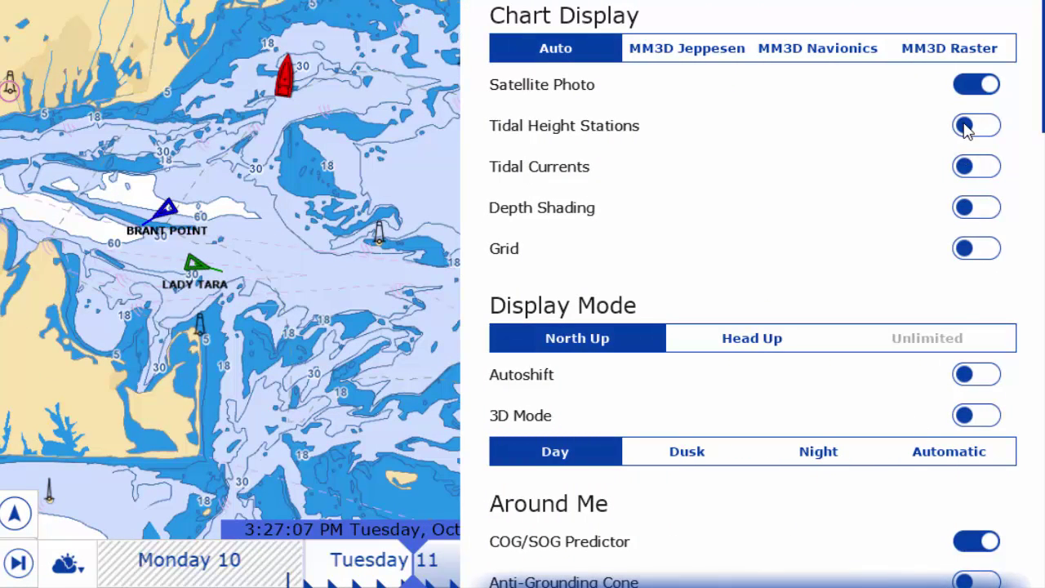
# - Turn on Tidal Height Stations, Tidal Currents and Display Weather, then zoom the chart out
pyautogui.click(964, 125)
pyautogui.click(967, 167)
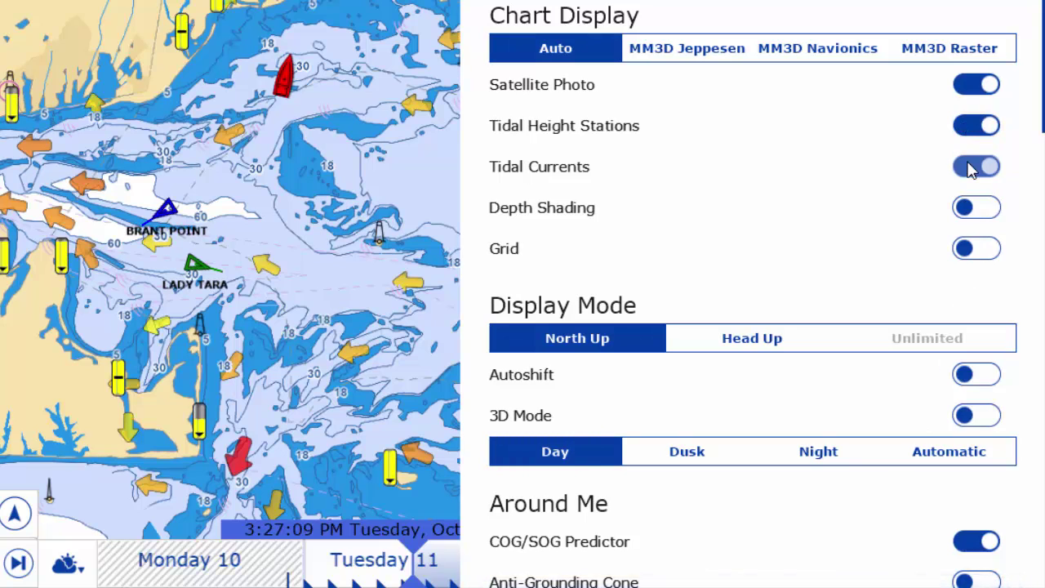
pyautogui.scroll(-8, 901, 181)
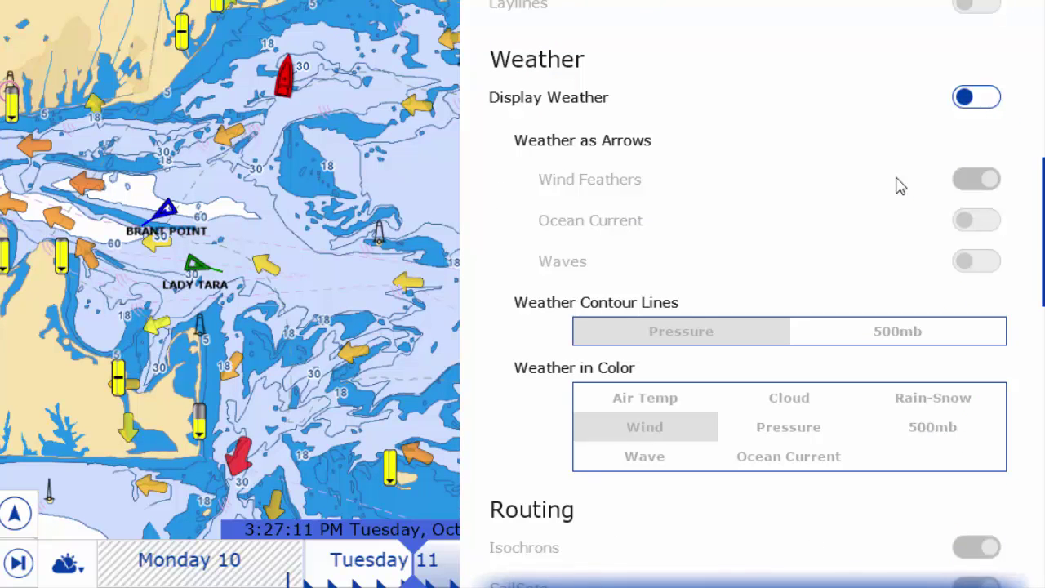
pyautogui.click(973, 103)
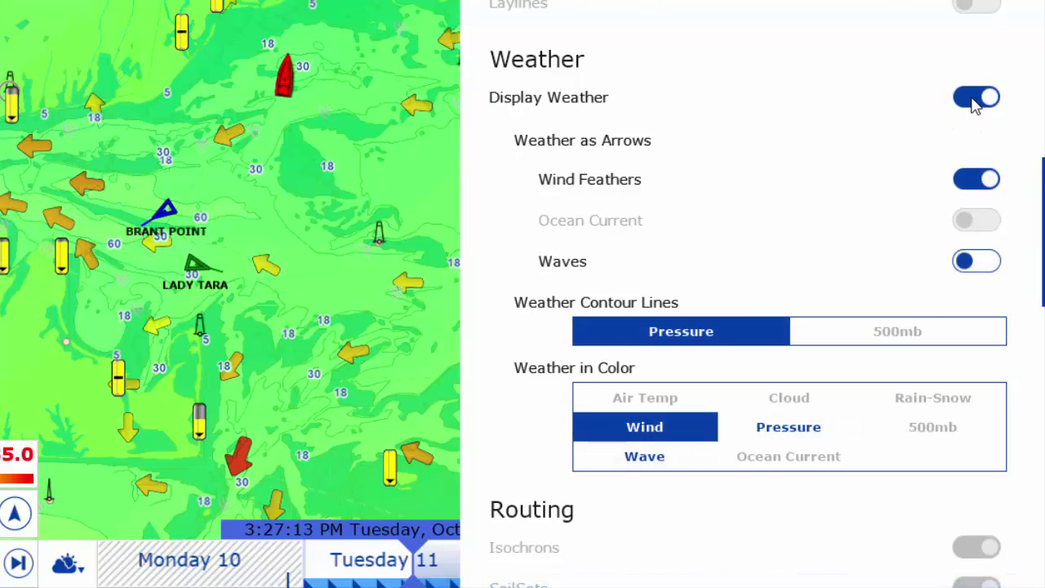
pyautogui.click(403, 175)
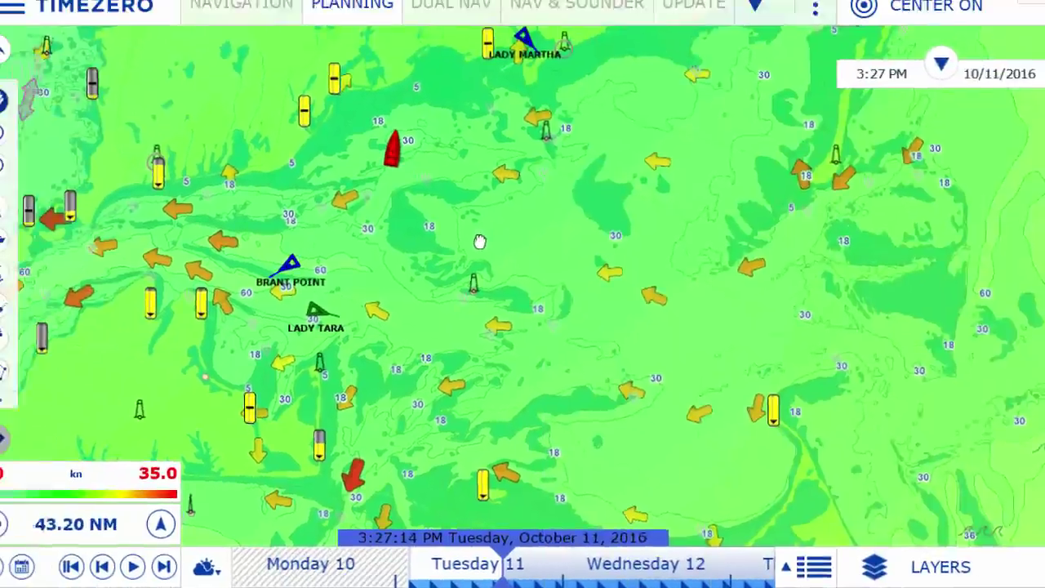
pyautogui.scroll(-8, 479, 242)
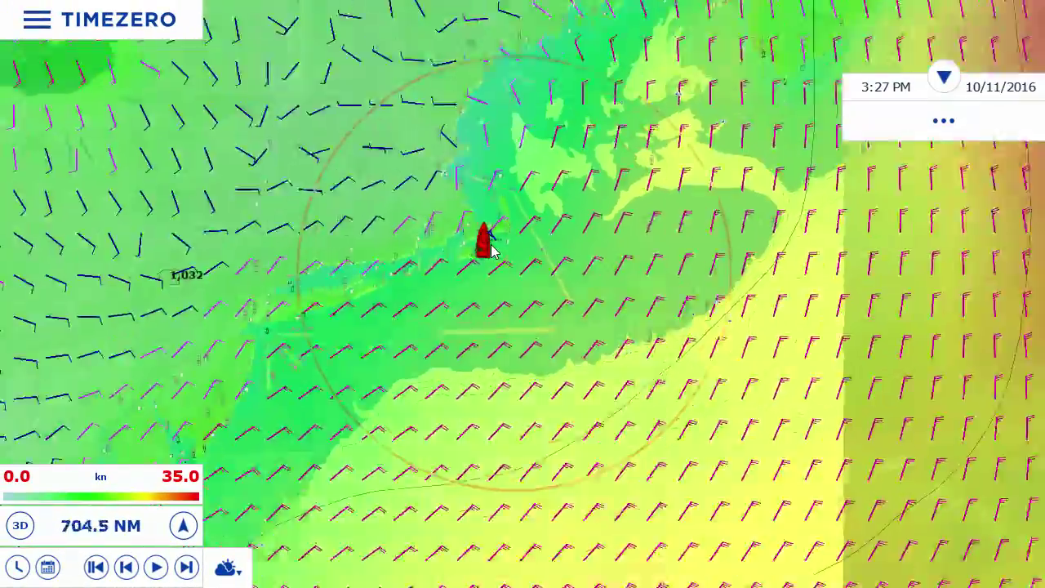
pyautogui.scroll(-5, 490, 249)
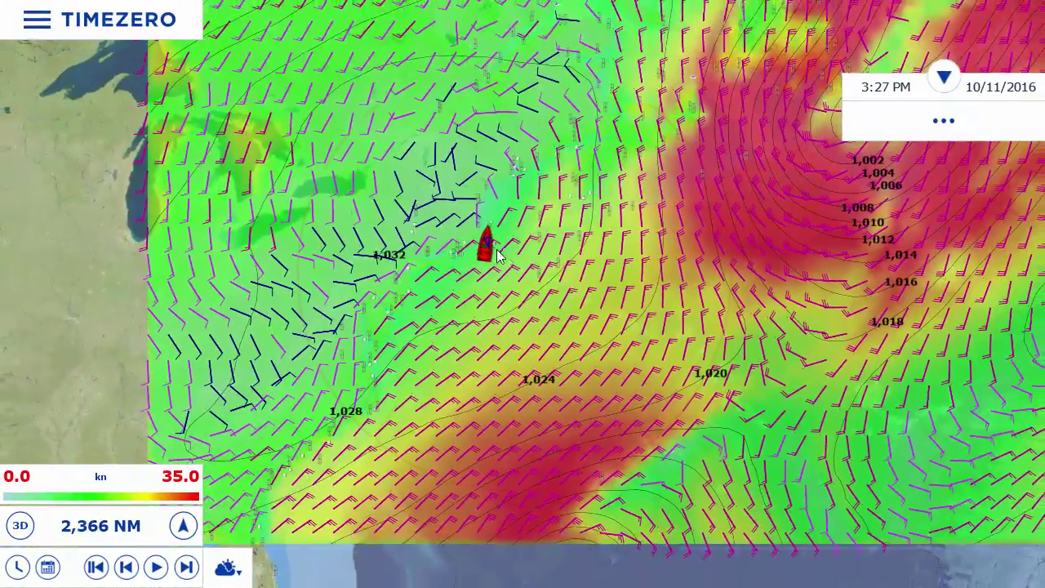
# - Show the position, tide and weather data from the date dropdown, then hide it again
pyautogui.moveTo(561, 273); pyautogui.dragTo(569, 274)
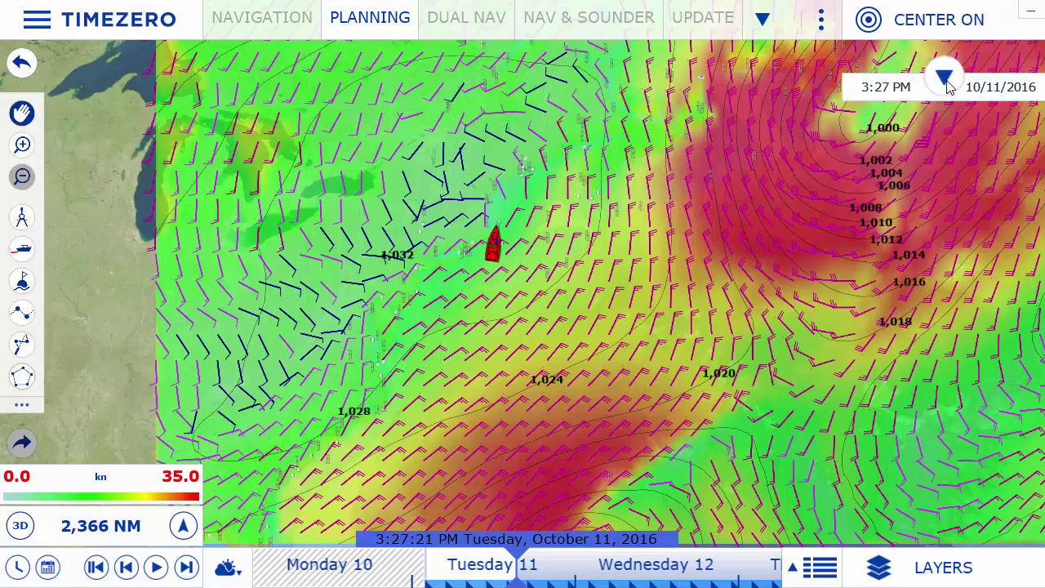
pyautogui.click(942, 77)
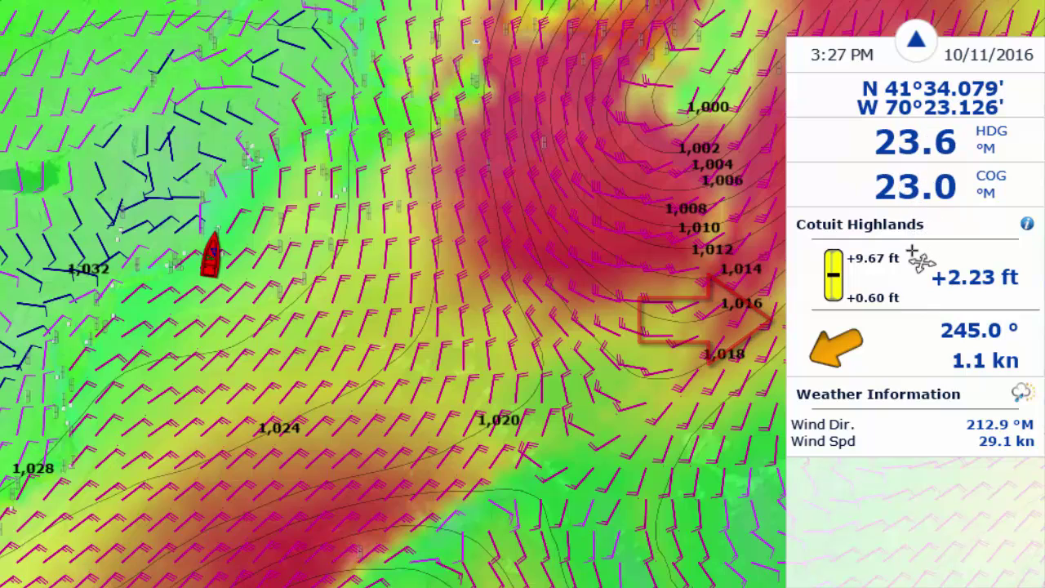
pyautogui.click(914, 43)
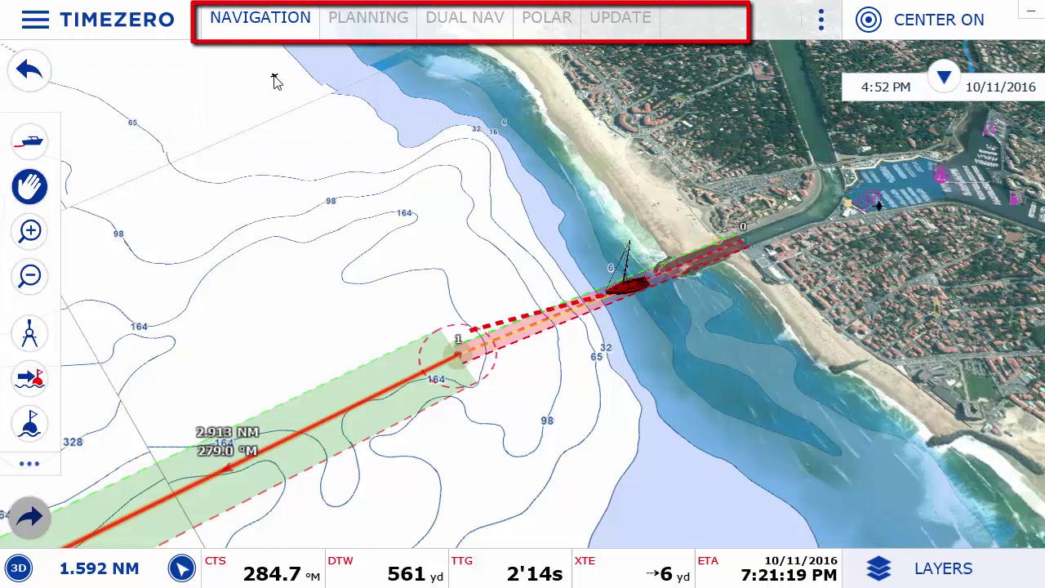
# - Visit the Planning, Dual Nav and Polar workspaces, advancing the timeline and zooming the polar diagram
pyautogui.click(356, 31)
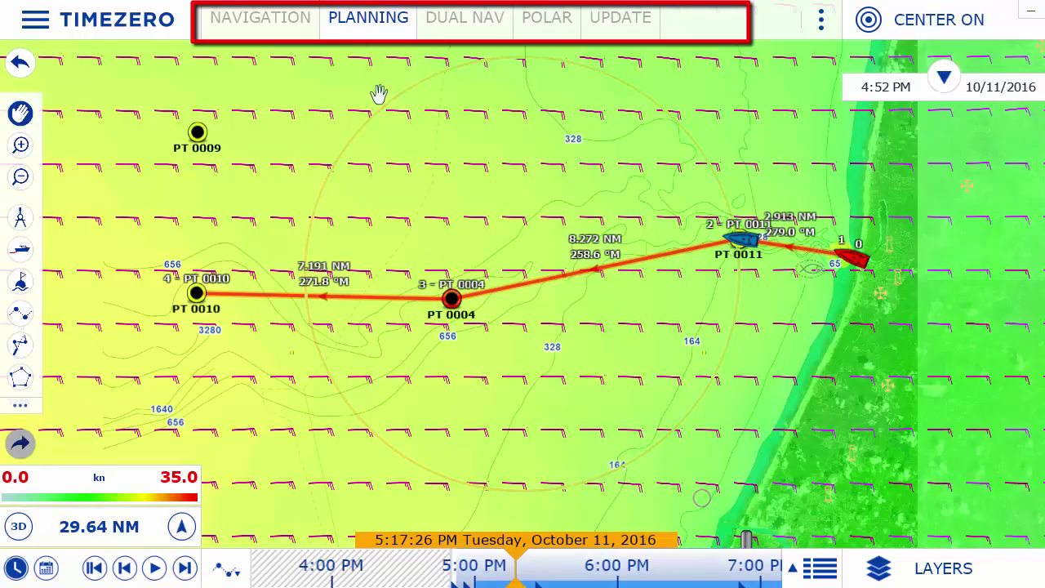
pyautogui.moveTo(578, 575)
pyautogui.mouseDown()
pyautogui.moveTo(404, 576)
pyautogui.moveTo(527, 548)
pyautogui.mouseUp()
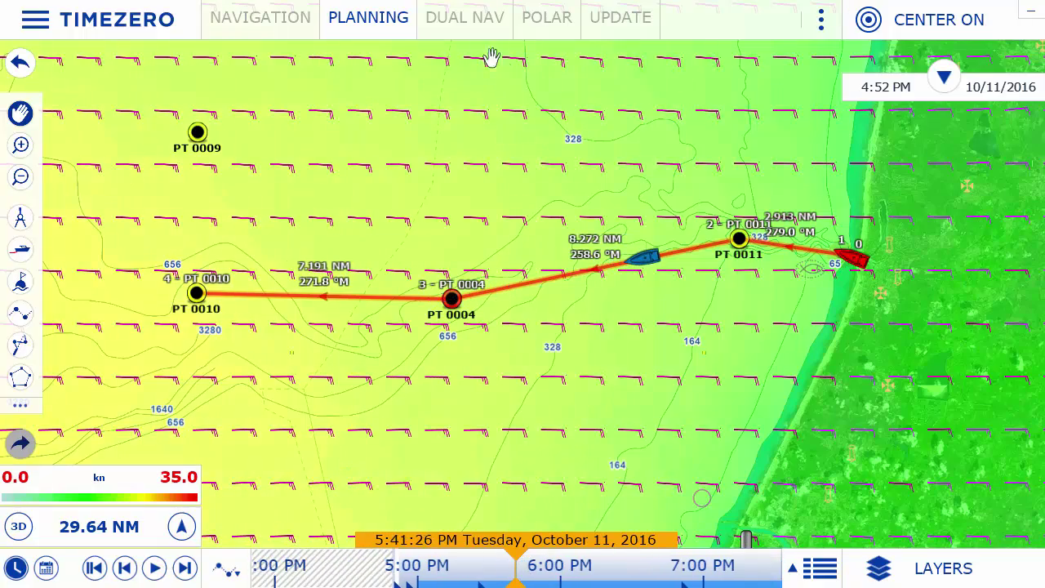
pyautogui.click(473, 26)
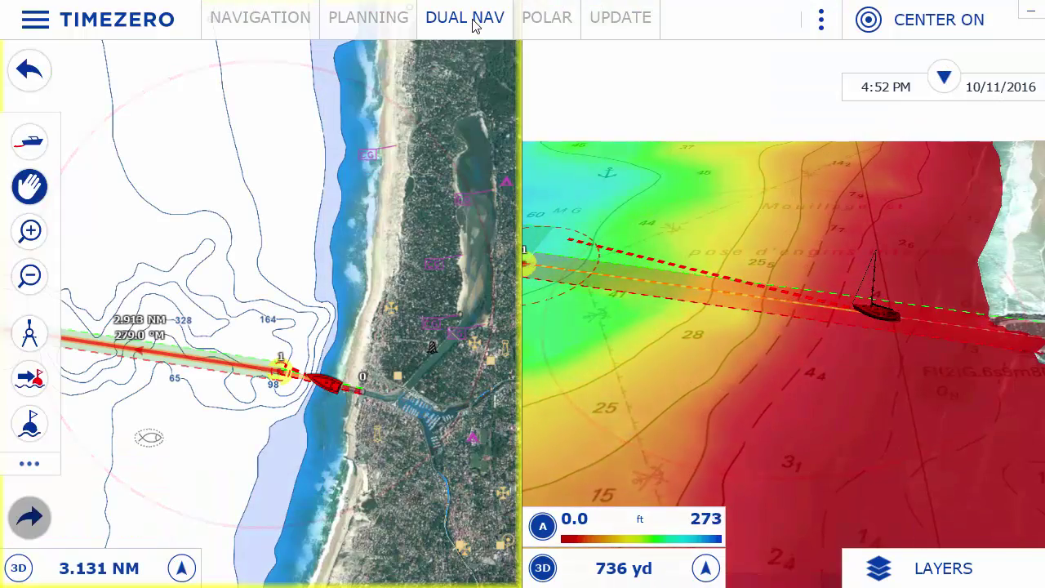
pyautogui.click(541, 22)
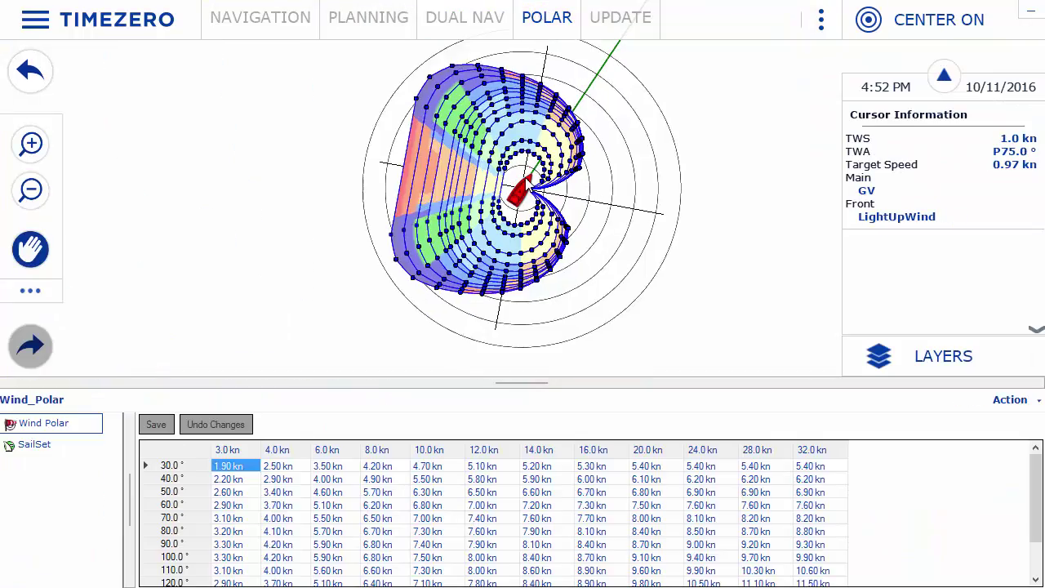
pyautogui.scroll(3, 523, 187)
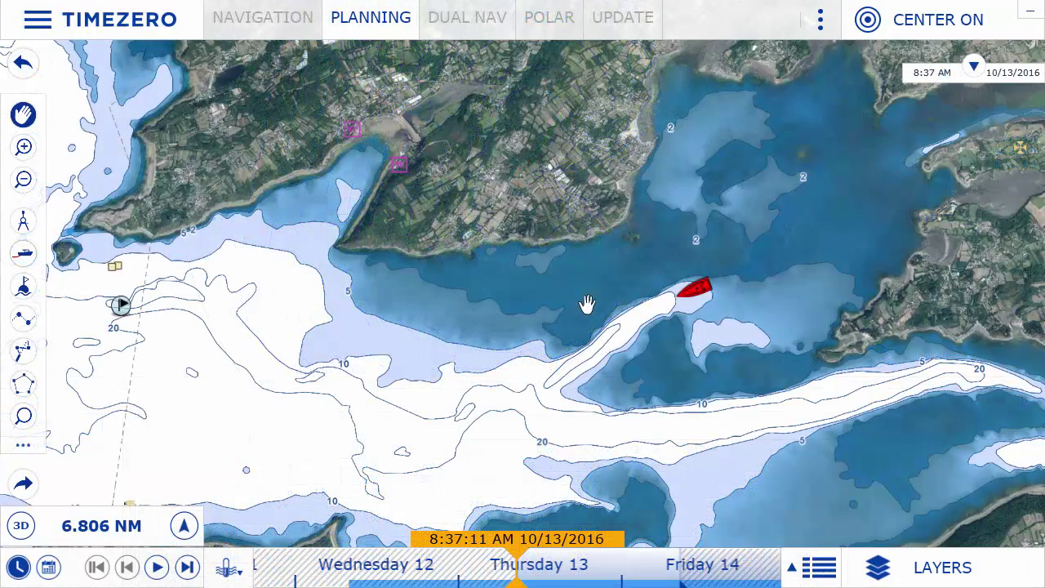
# - Drop a new mark near the boat and draw a westward route from it
pyautogui.rightClick(614, 342)
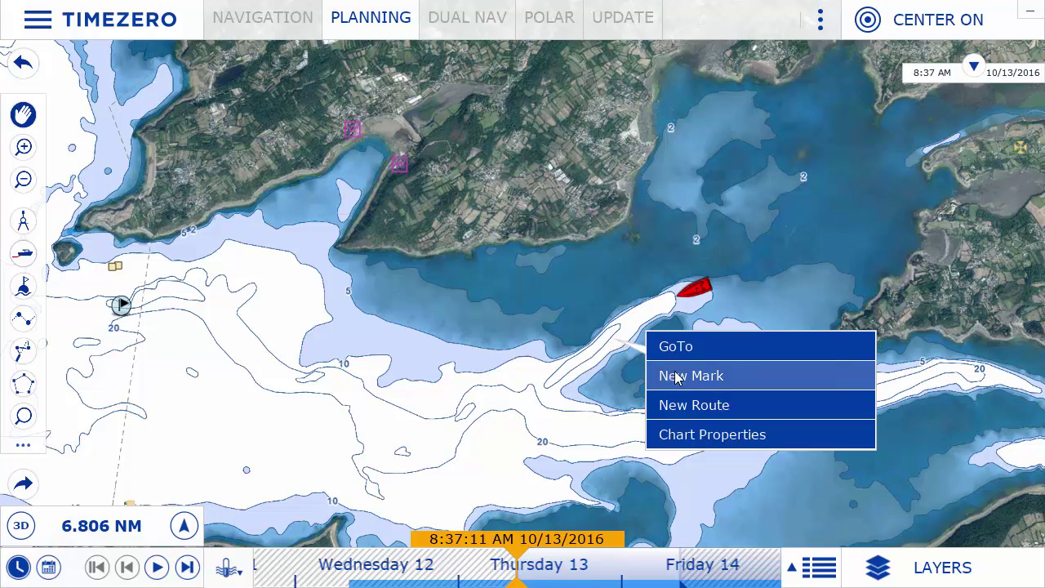
pyautogui.click(736, 377)
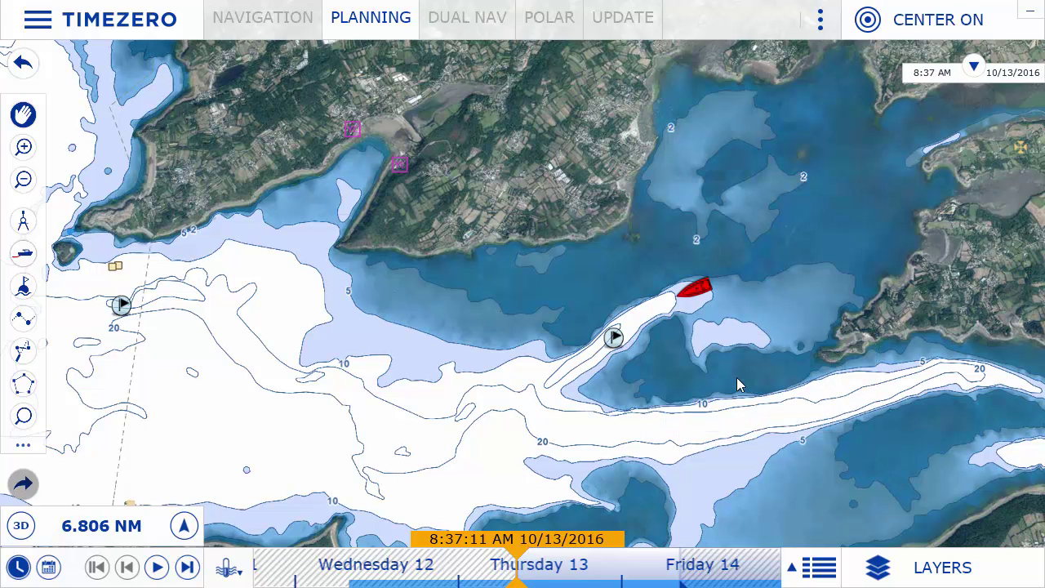
pyautogui.rightClick(616, 341)
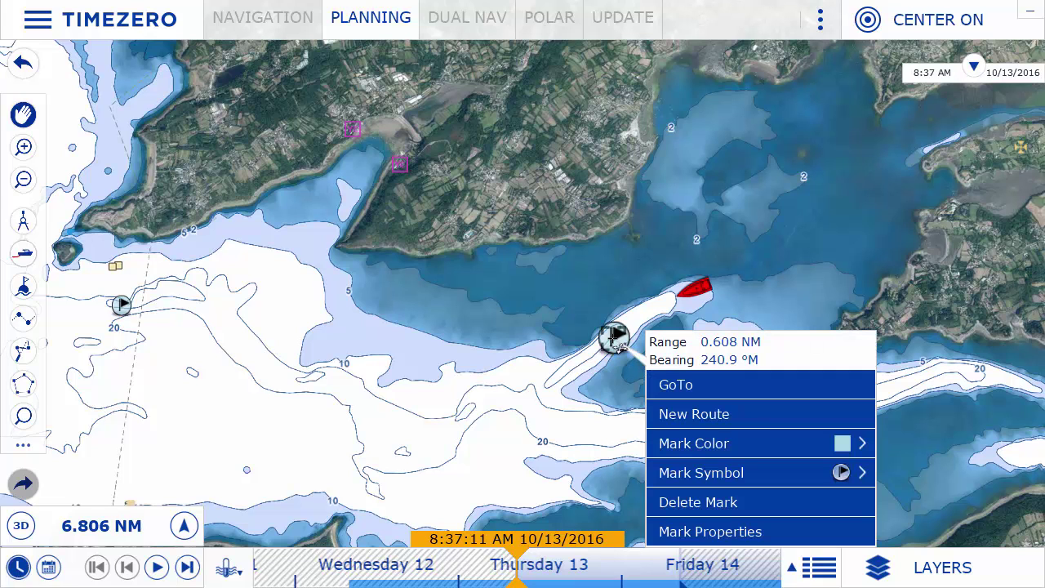
pyautogui.click(674, 416)
pyautogui.click(544, 393)
pyautogui.click(319, 284)
pyautogui.click(359, 250)
pyautogui.click(339, 221)
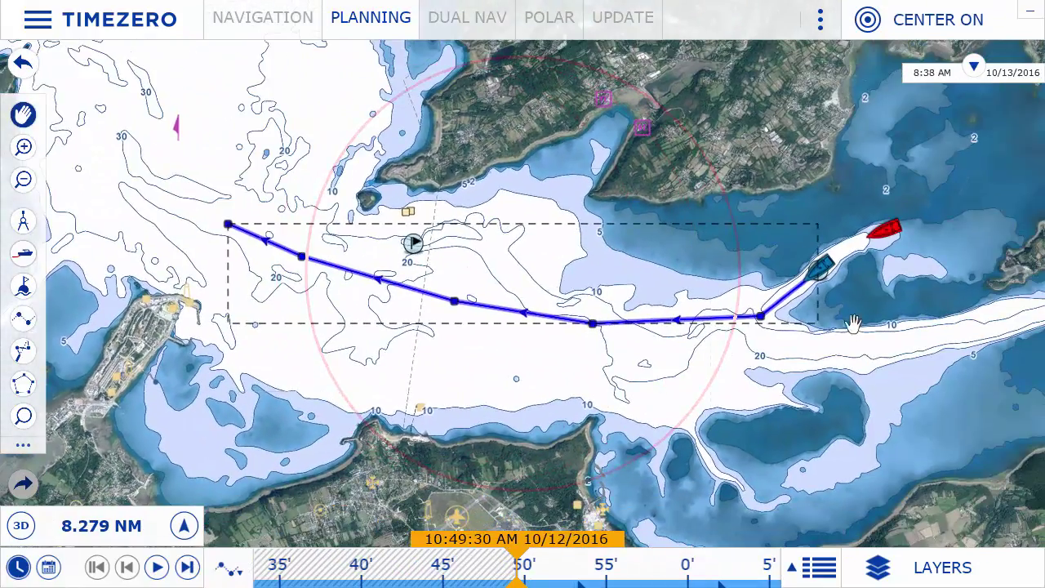
# - Activate the new route Rte 2016-10-13 for the boat to follow
pyautogui.scroll(4, 858, 283)
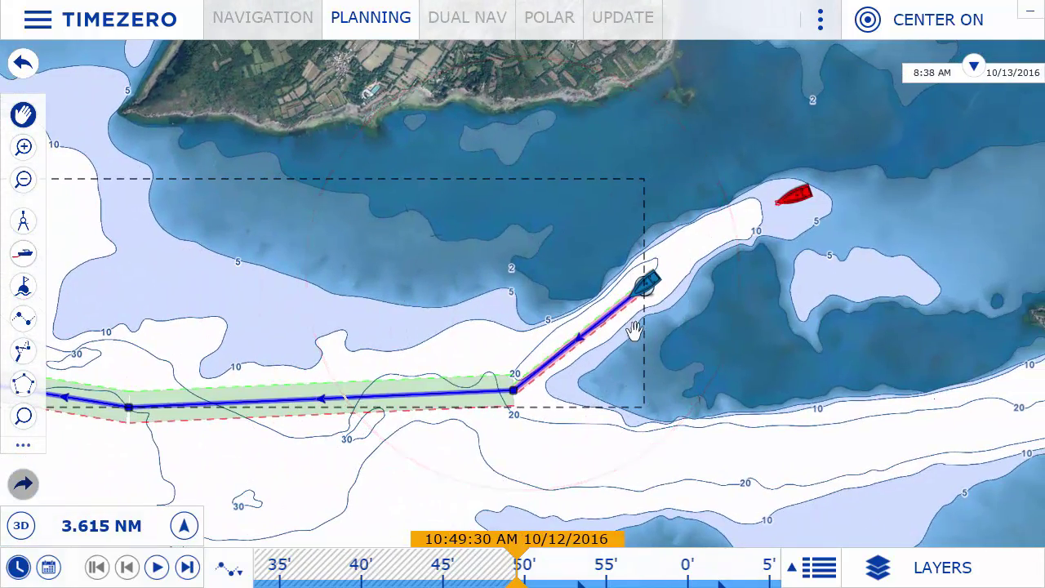
pyautogui.rightClick(622, 315)
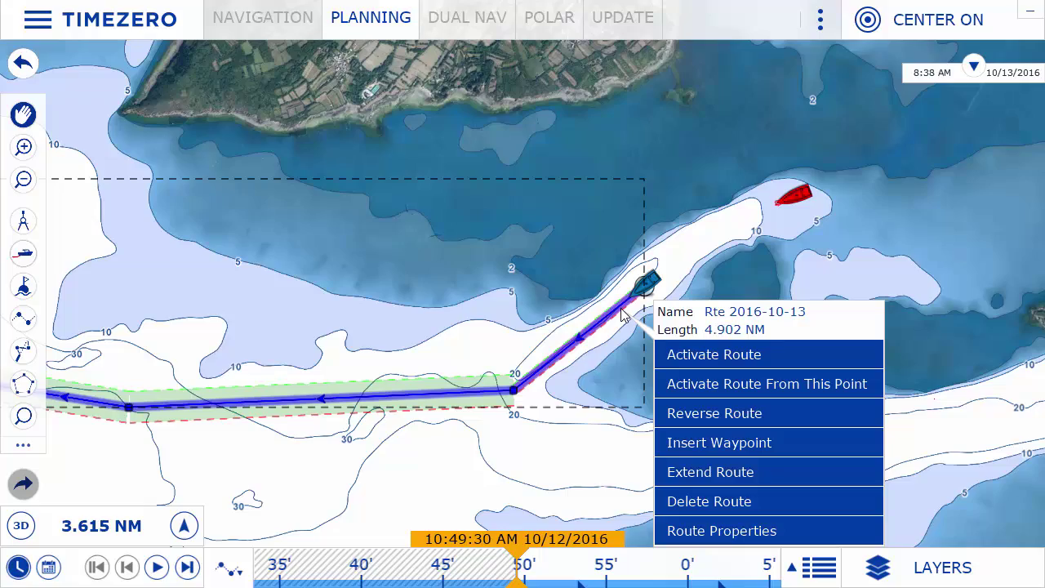
pyautogui.click(771, 355)
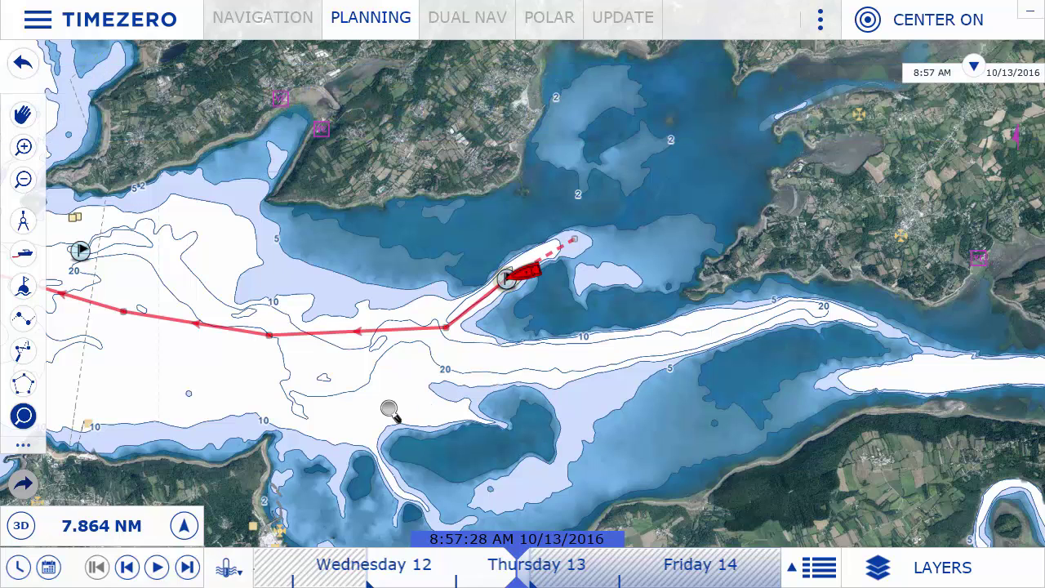
# - Tilt the chart into 3D and back to 2D, then zoom out and in
pyautogui.click(22, 528)
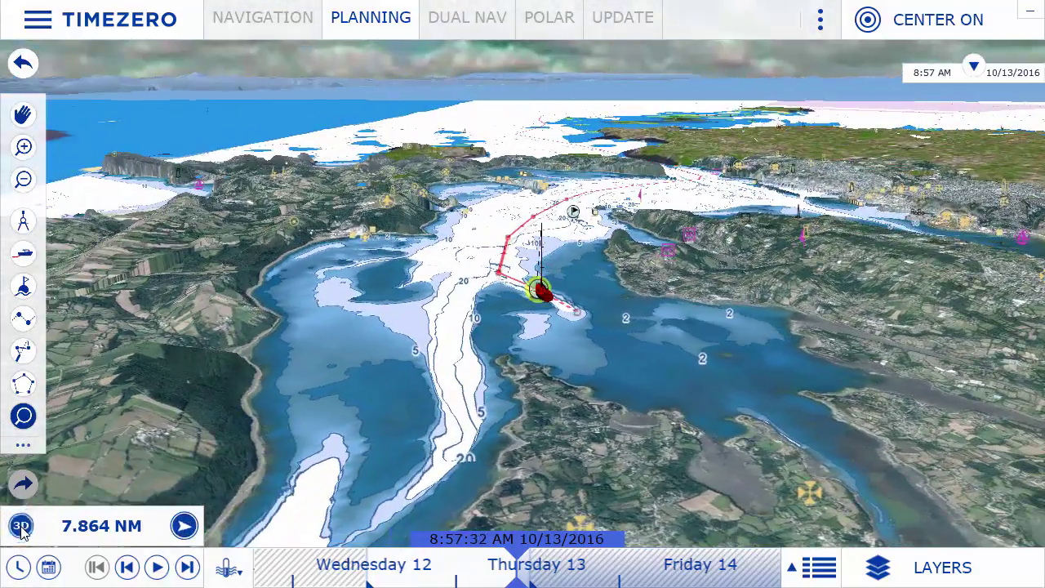
pyautogui.click(23, 528)
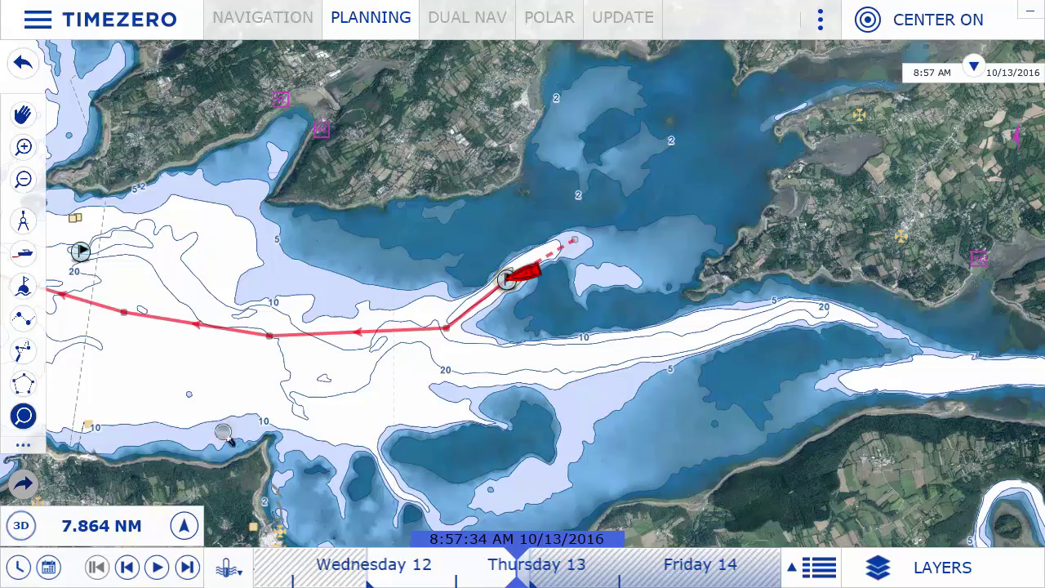
pyautogui.scroll(-10, 488, 335)
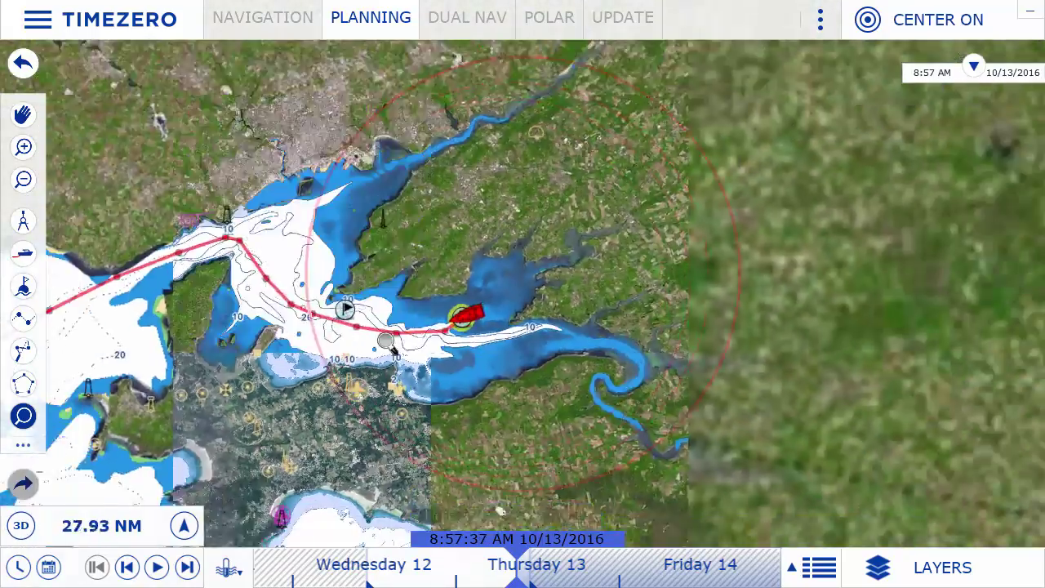
pyautogui.scroll(12, 275, 359)
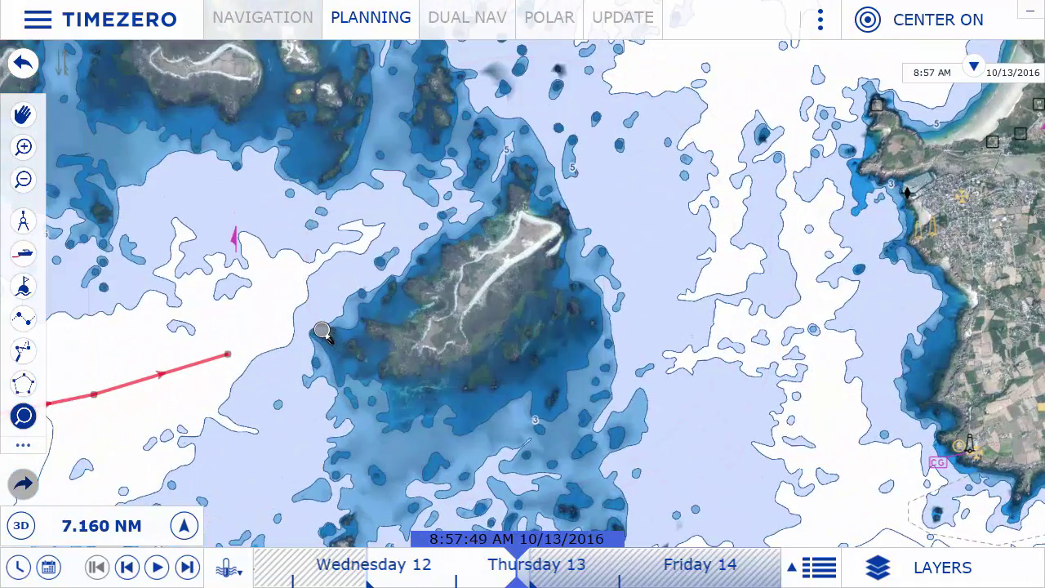
pyautogui.scroll(-2, 321, 331)
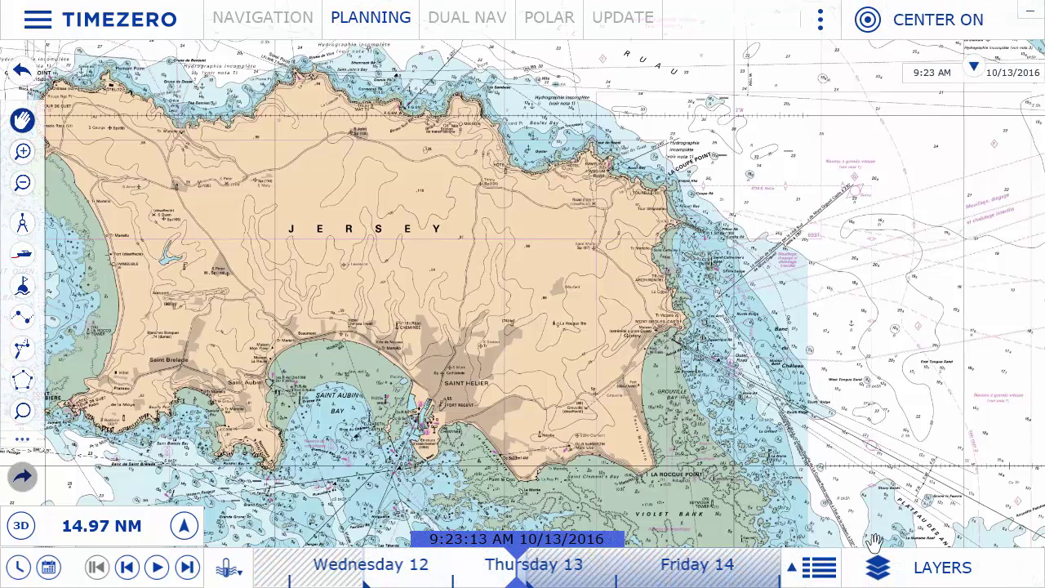
# - Switch chart data to MM3D Jeppesen, then MM3D Navionics, and enable Satellite Photo without depth shading
pyautogui.click(892, 567)
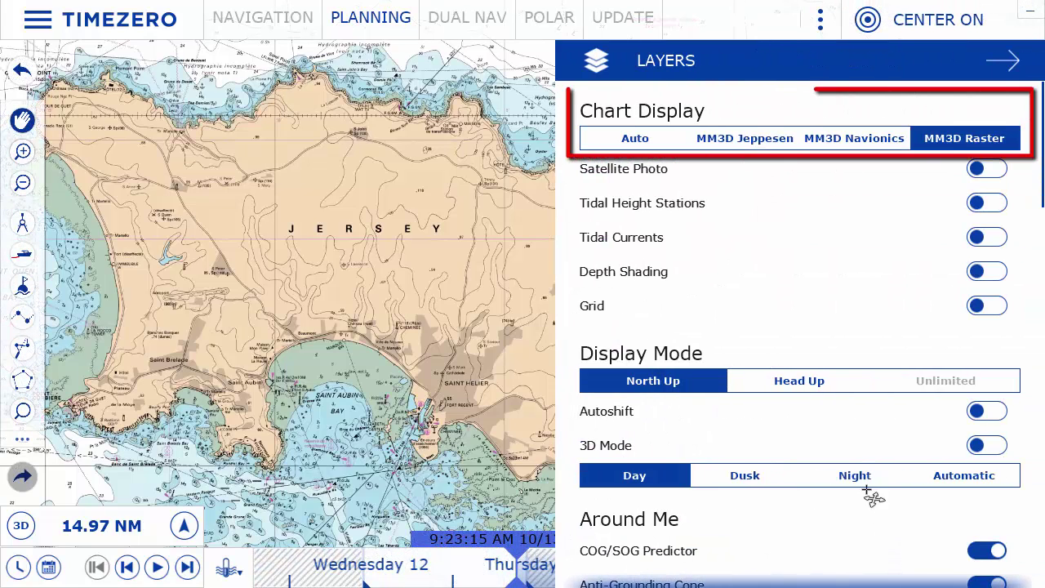
pyautogui.click(737, 140)
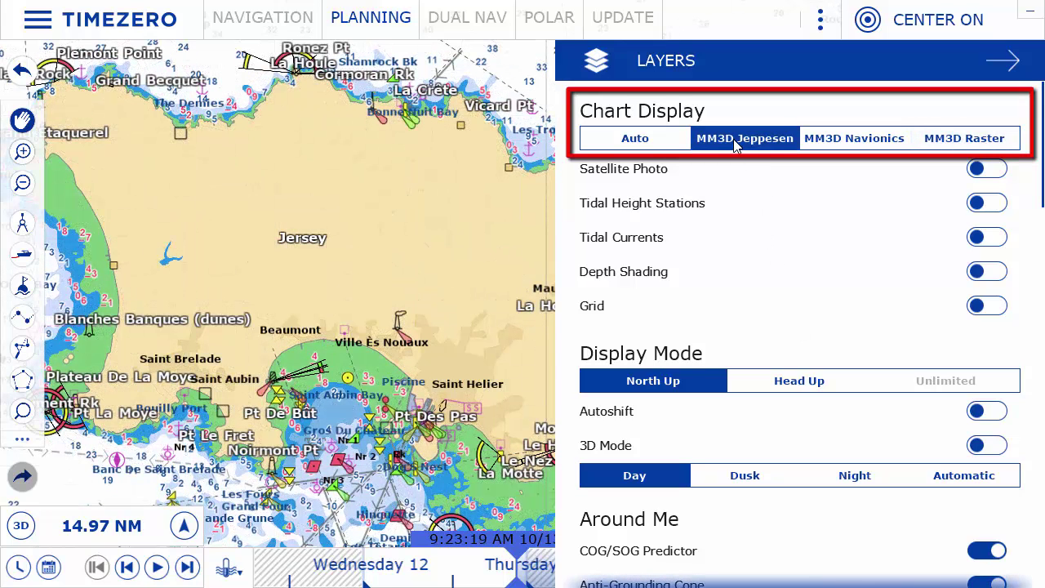
pyautogui.click(859, 145)
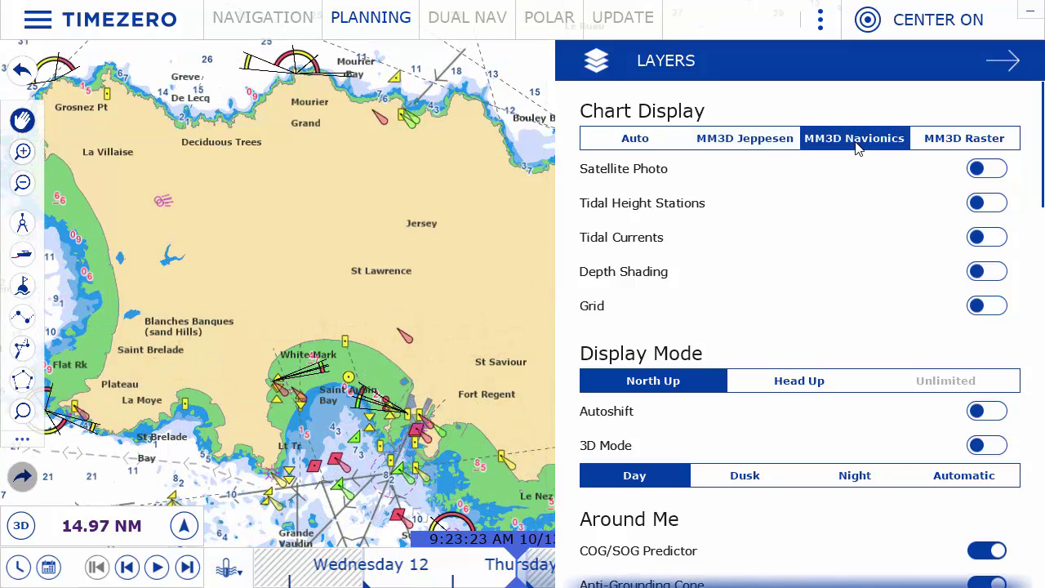
pyautogui.click(989, 273)
pyautogui.scroll(-4, 375, 306)
pyautogui.moveTo(382, 308); pyautogui.dragTo(349, 294)
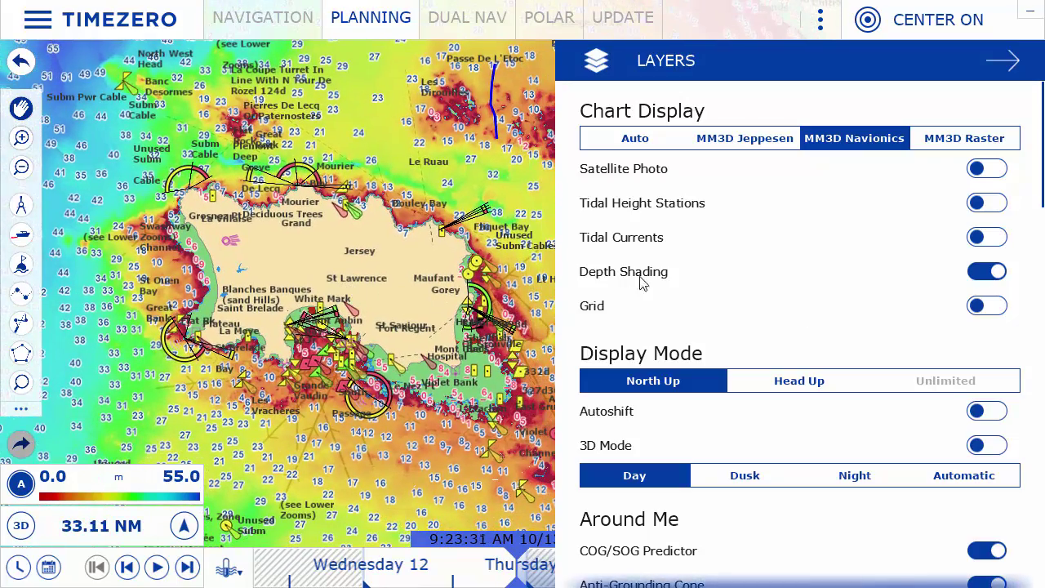
pyautogui.click(987, 271)
pyautogui.click(982, 170)
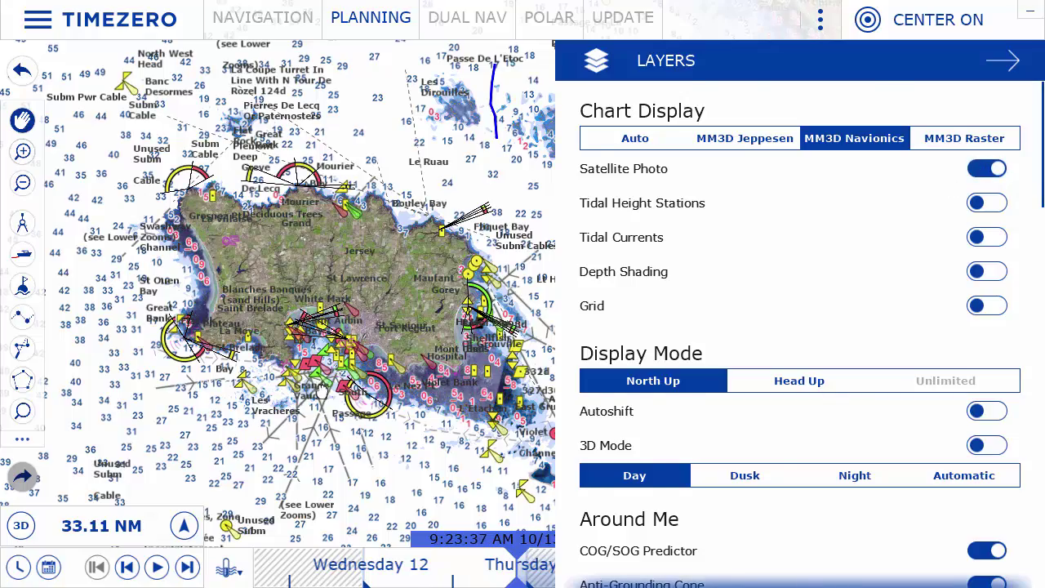
# - Zoom into St Helier to view the harbour entrance and outer marina
pyautogui.click(321, 392)
pyautogui.scroll(5, 359, 359)
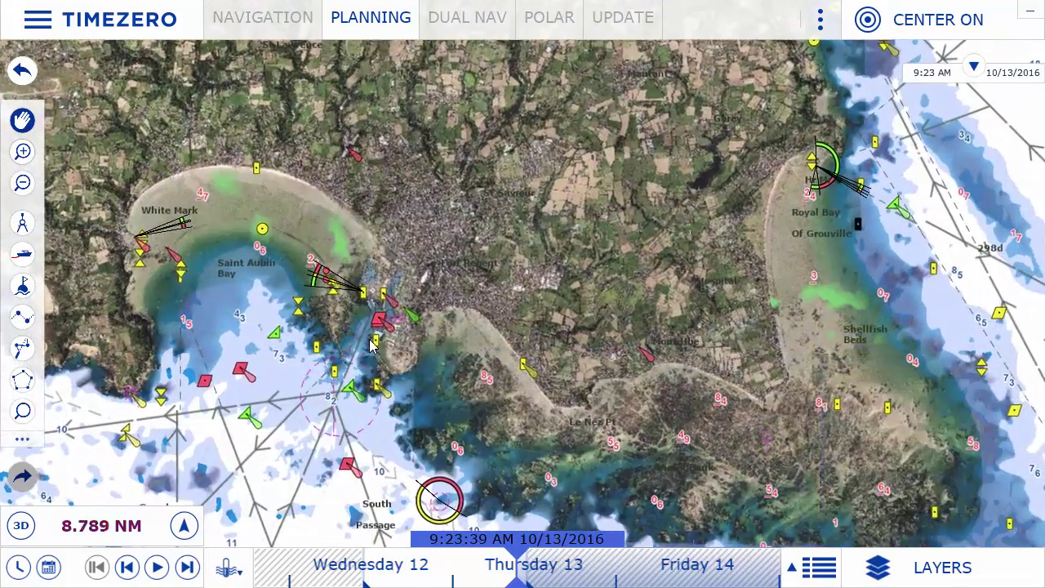
pyautogui.scroll(8, 372, 345)
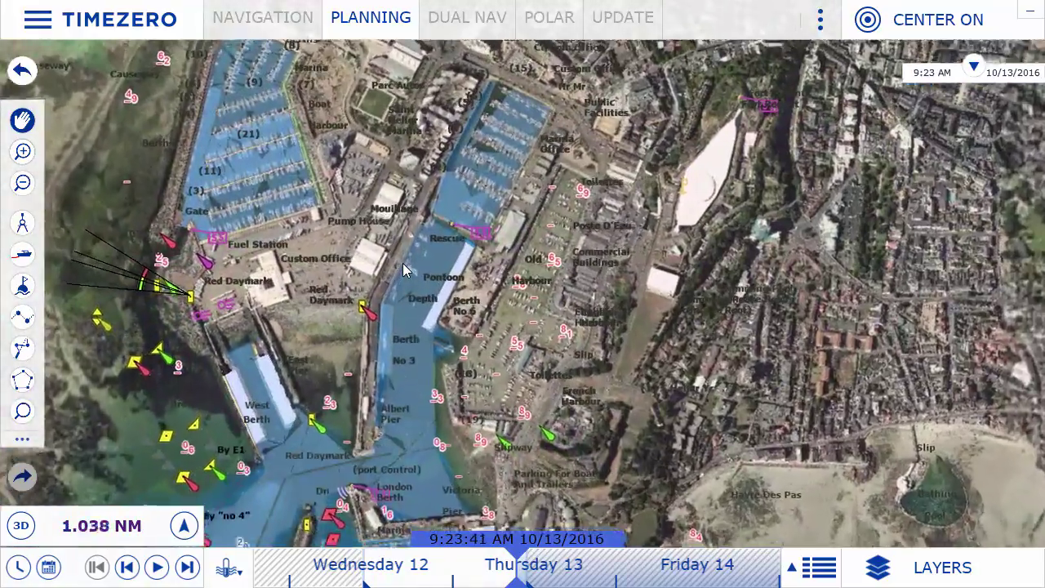
pyautogui.scroll(3, 402, 263)
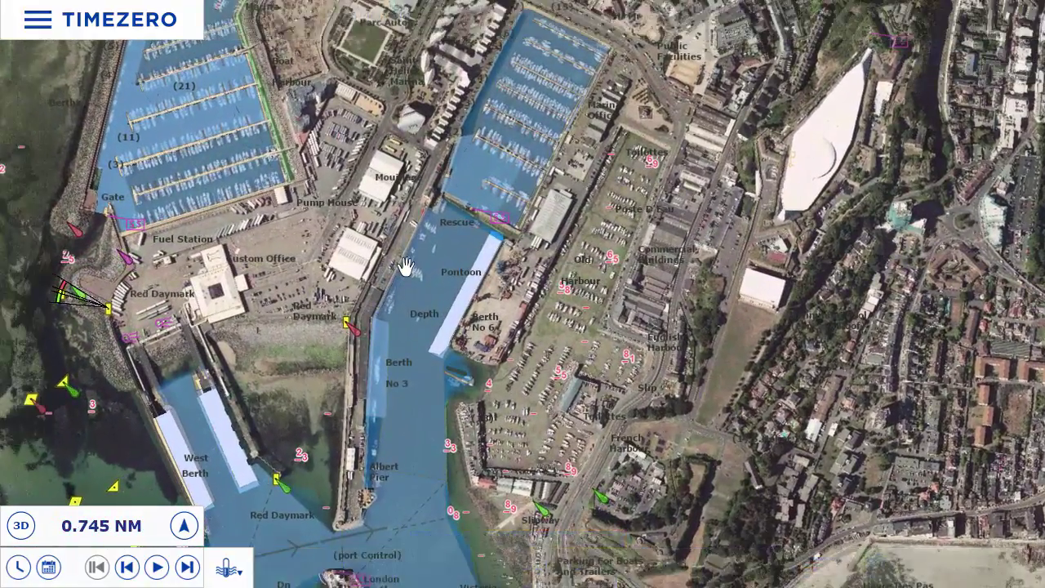
pyautogui.moveTo(409, 385); pyautogui.dragTo(464, 181)
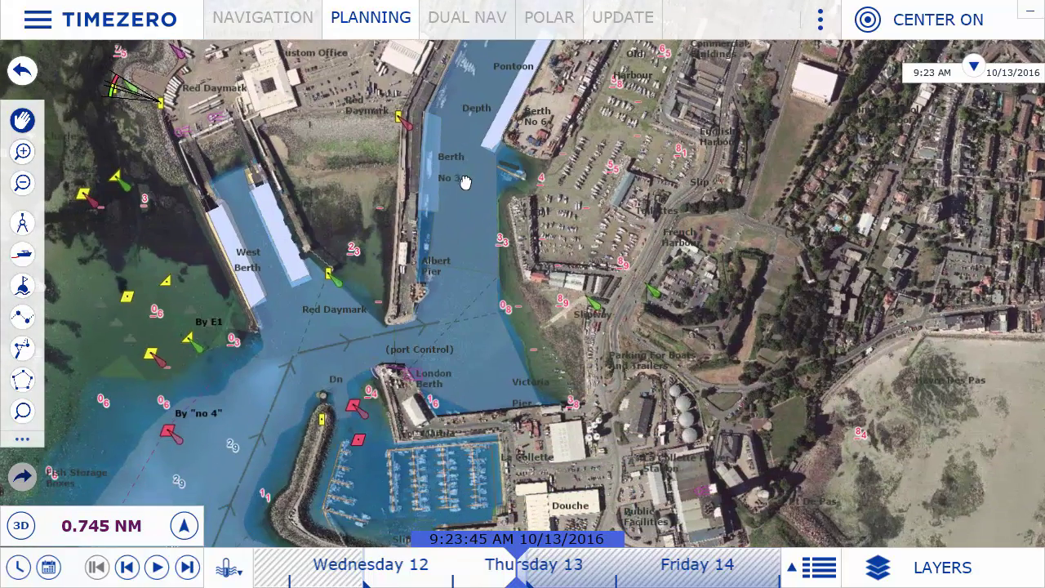
pyautogui.moveTo(416, 395); pyautogui.dragTo(561, 200)
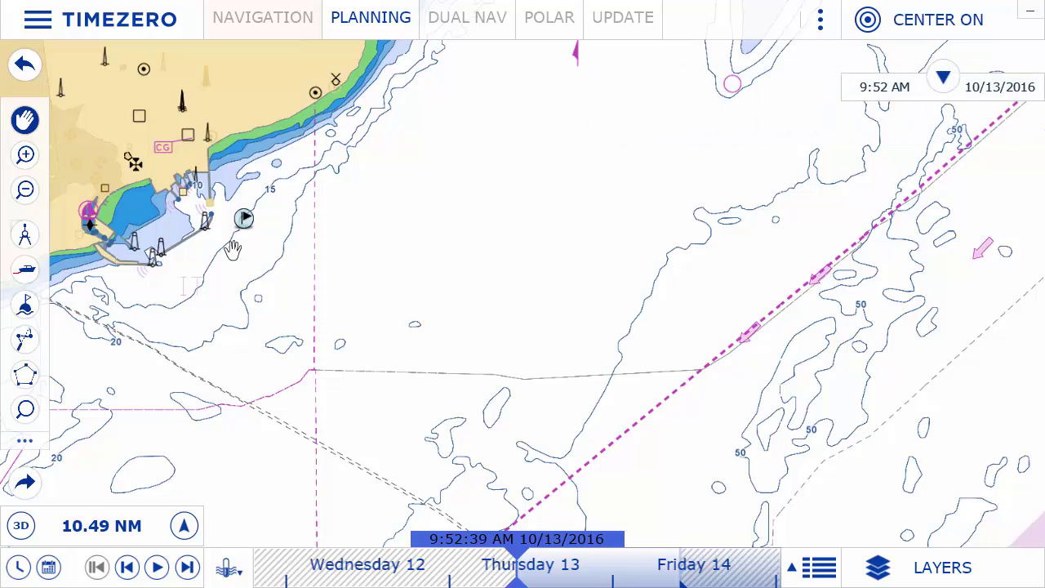
# - Start a new route from the start mark with waypoints east across the shipping lane
pyautogui.click(244, 218)
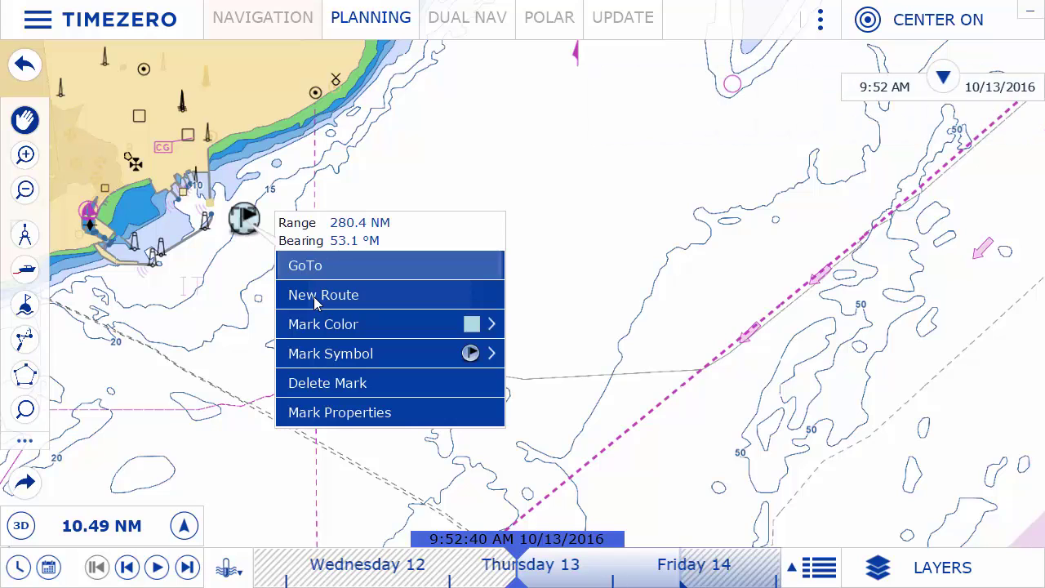
pyautogui.click(314, 297)
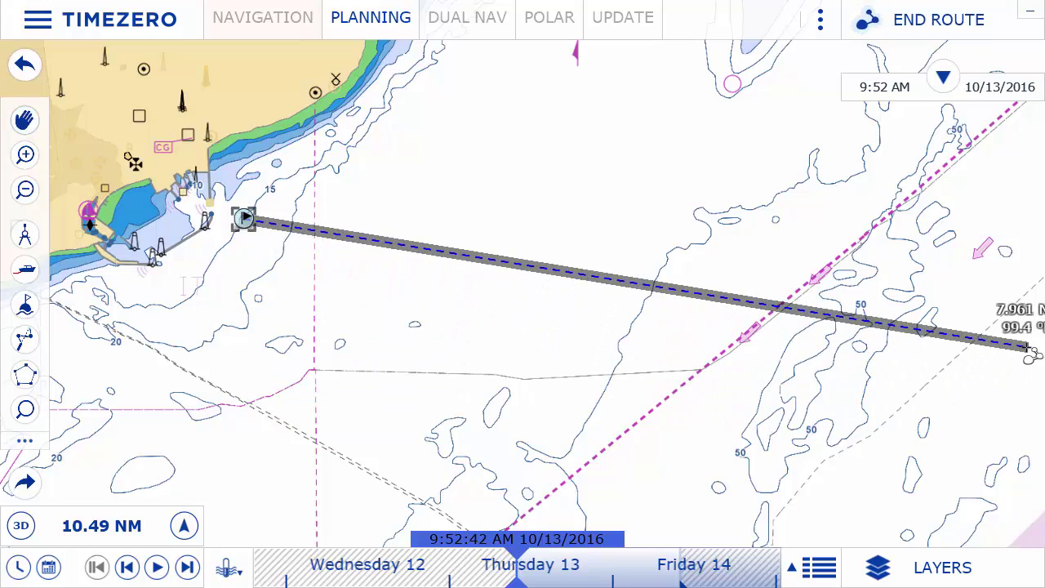
pyautogui.click(1024, 347)
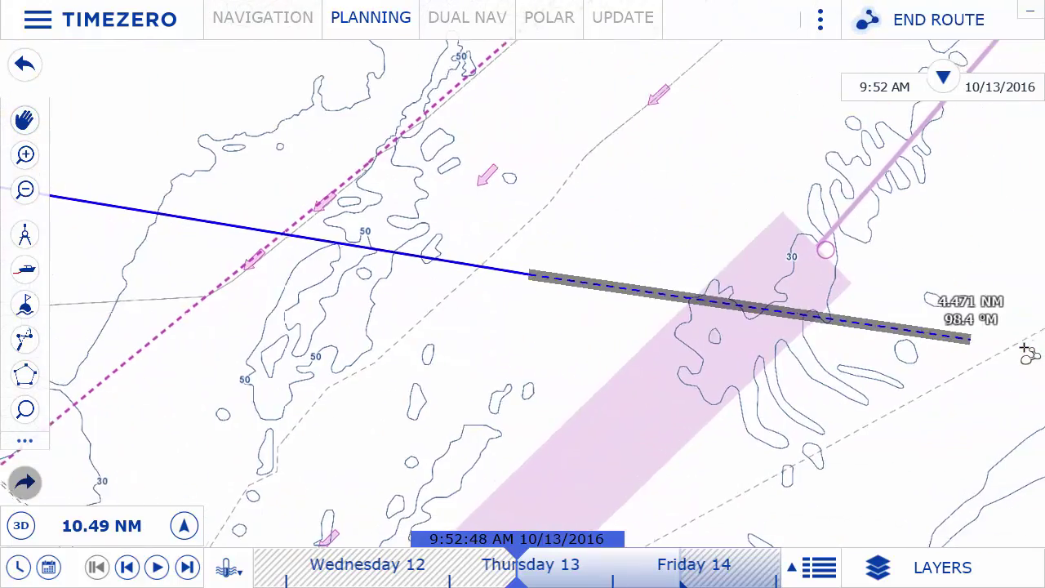
pyautogui.click(1024, 347)
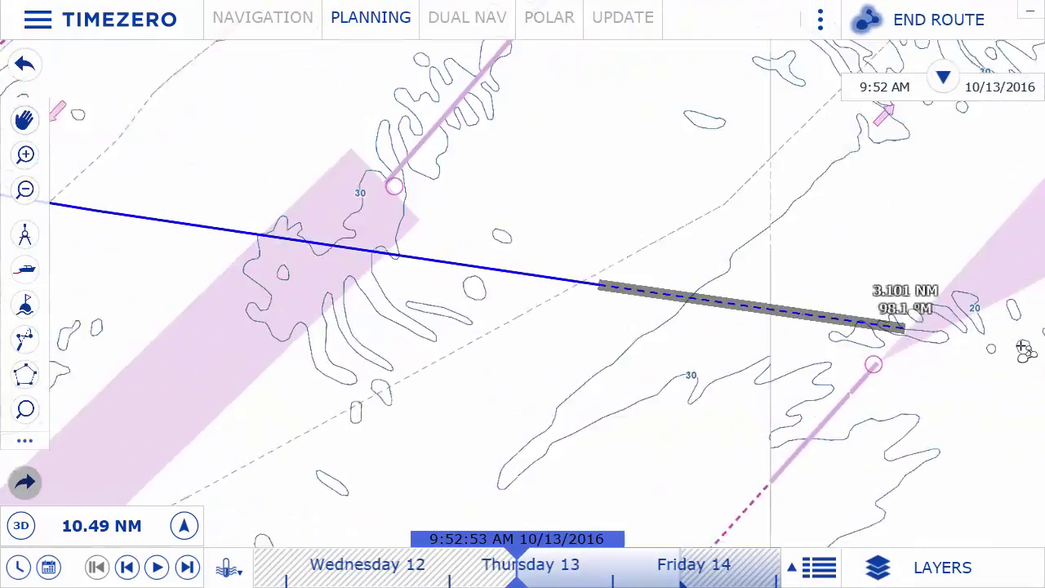
pyautogui.scroll(-5, 1020, 346)
pyautogui.moveTo(956, 334); pyautogui.dragTo(440, 281)
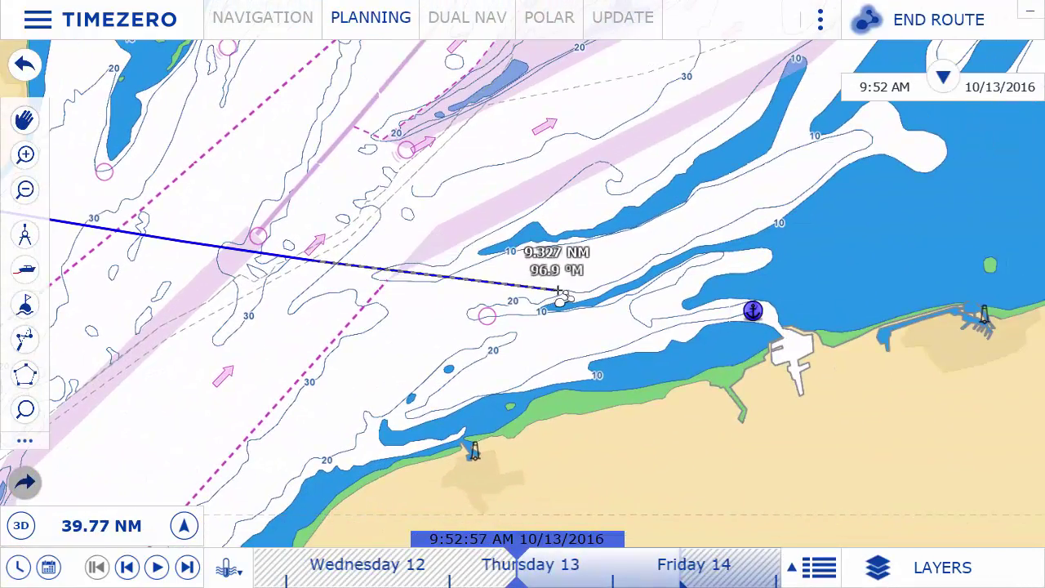
pyautogui.scroll(7, 566, 296)
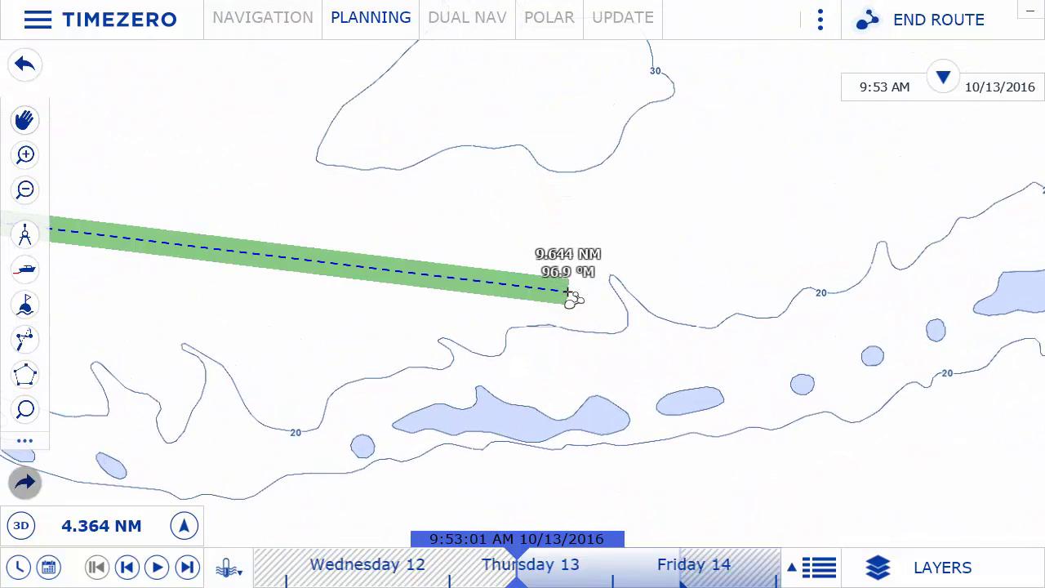
# - Add offshore and southeast waypoints and end the route at the anchor mark
pyautogui.click(567, 294)
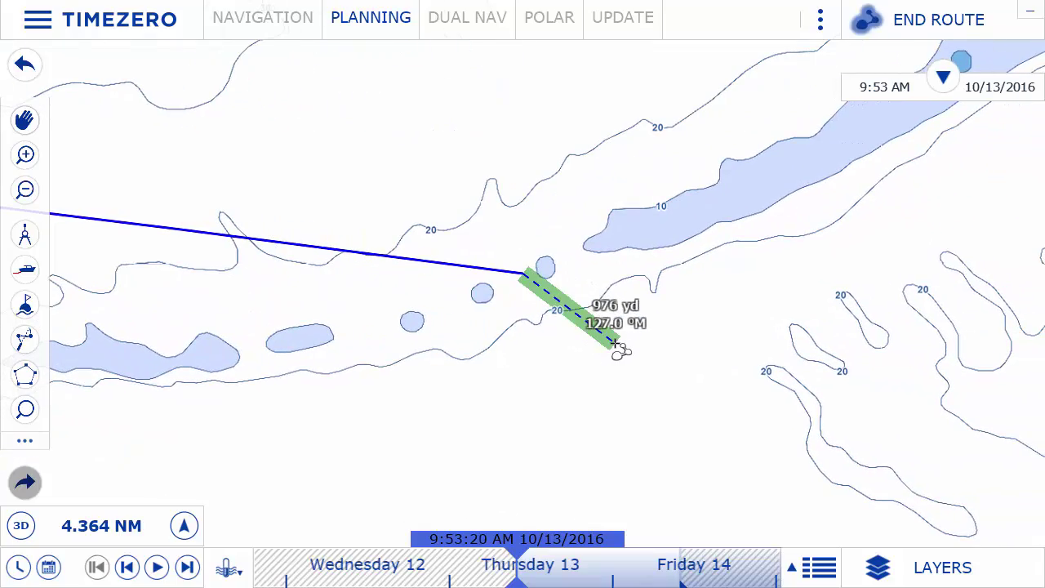
pyautogui.click(616, 347)
pyautogui.scroll(-2, 751, 329)
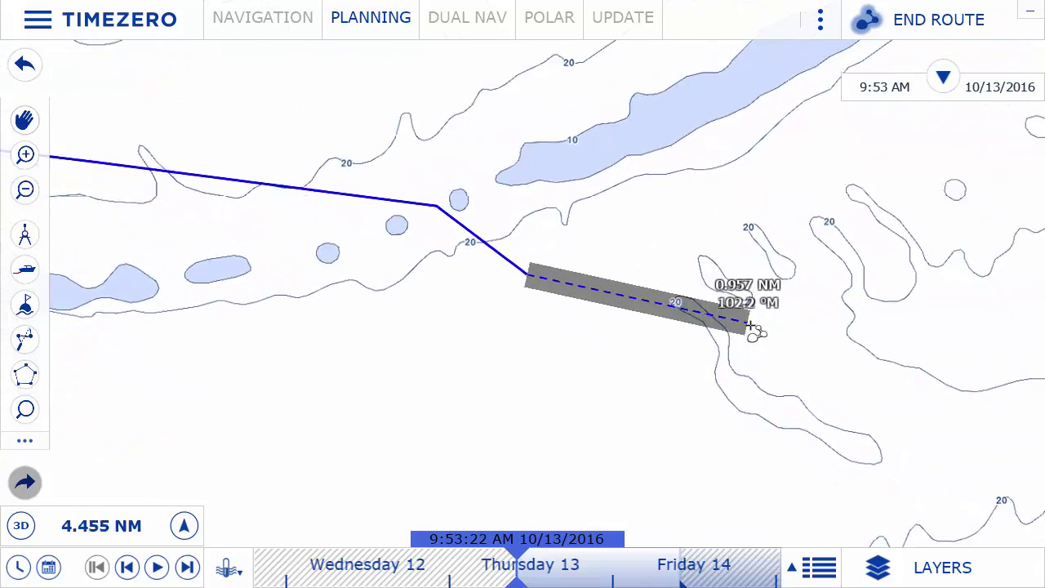
pyautogui.moveTo(751, 329); pyautogui.dragTo(362, 318)
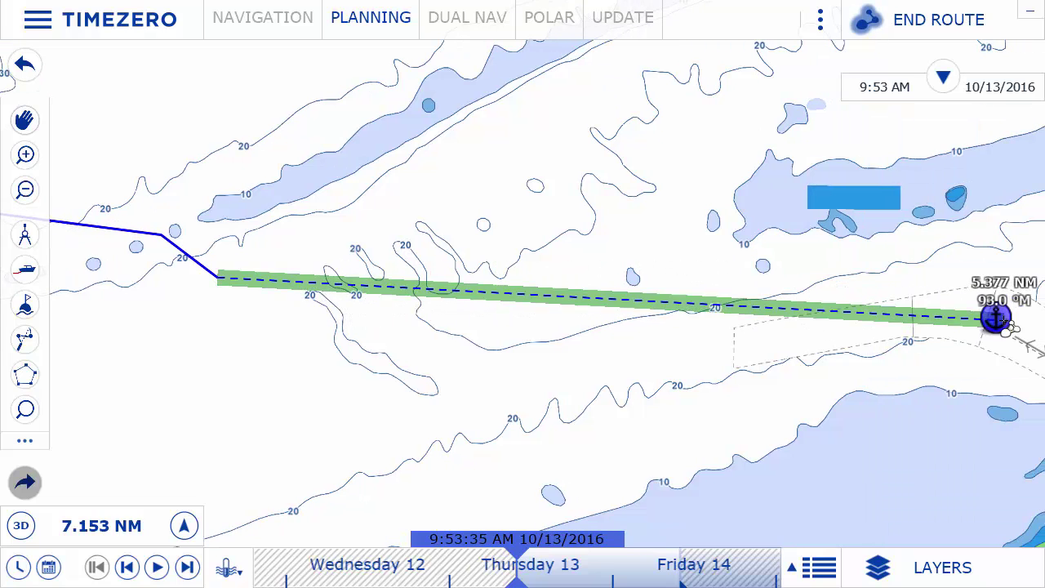
pyautogui.doubleClick(1010, 326)
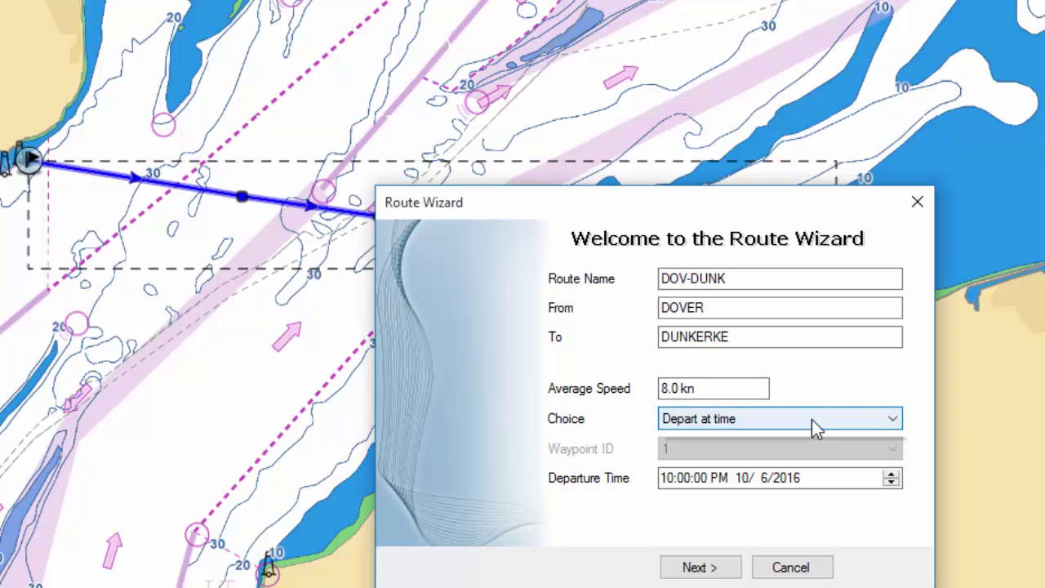
# - Set the DOV-DUNK Route Wizard to Best departure time, giving a 3:50 PM start
pyautogui.click(811, 419)
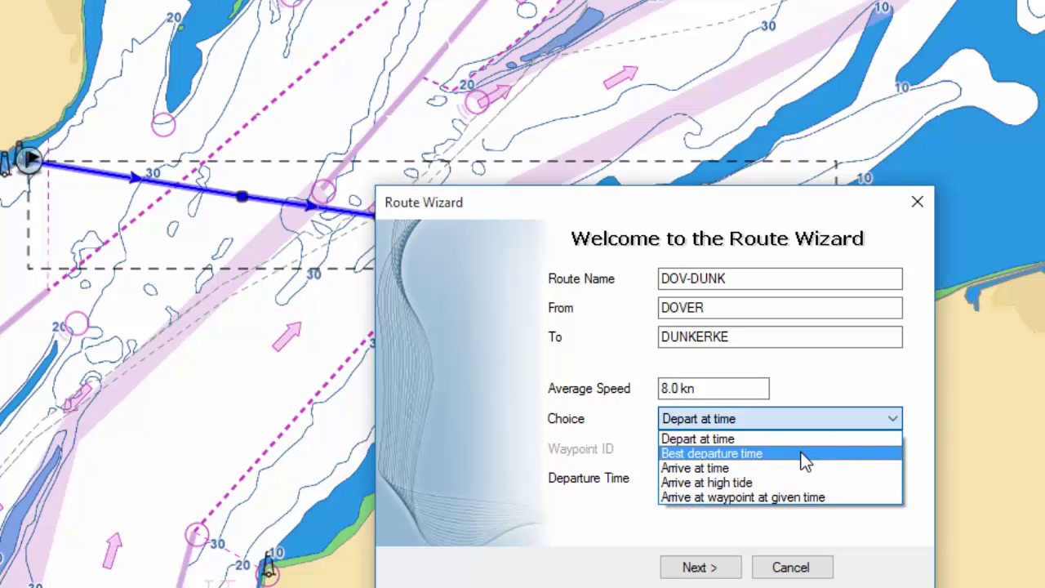
pyautogui.click(804, 454)
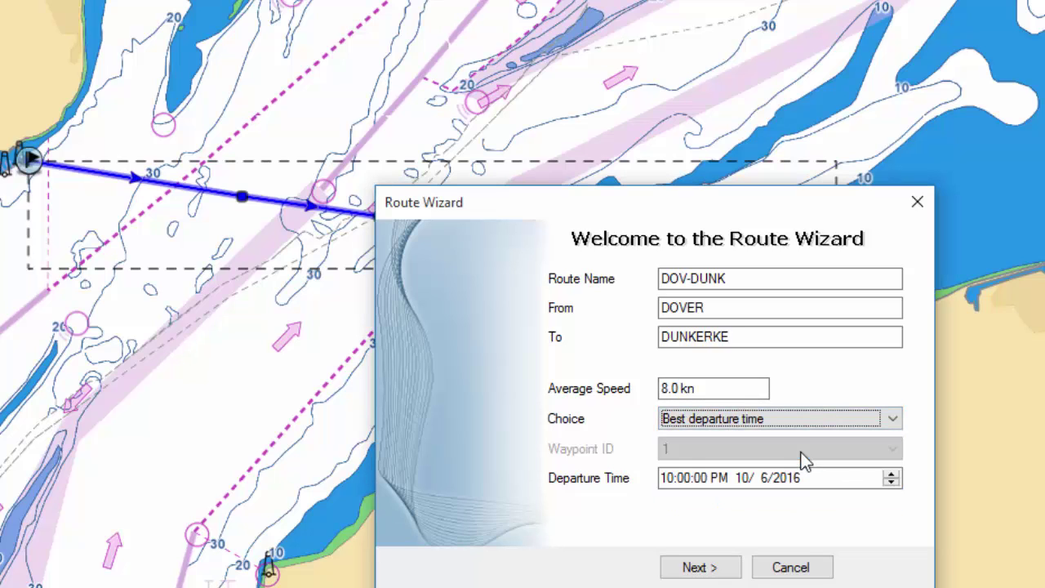
pyautogui.click(699, 567)
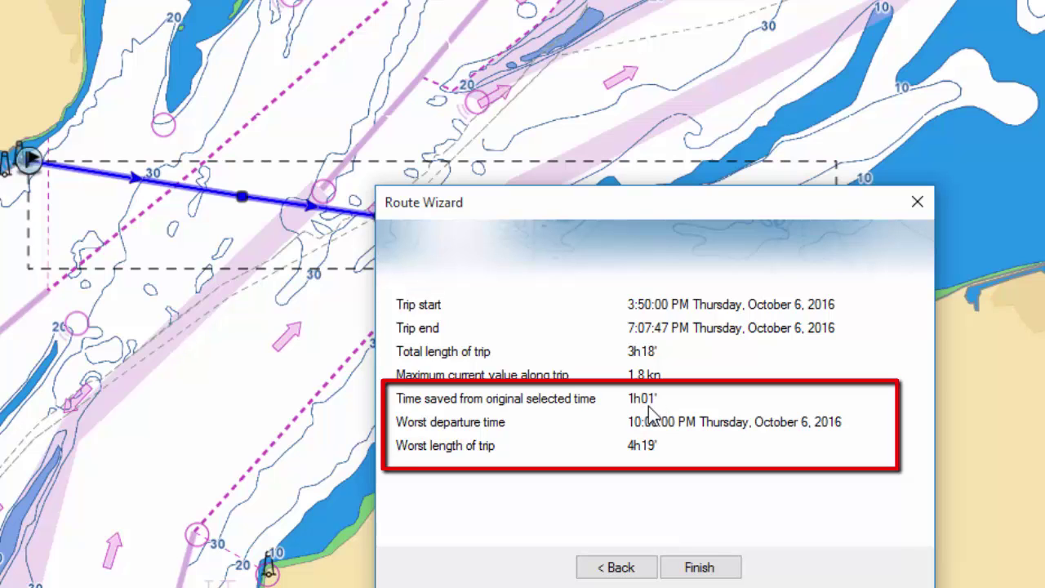
pyautogui.click(692, 569)
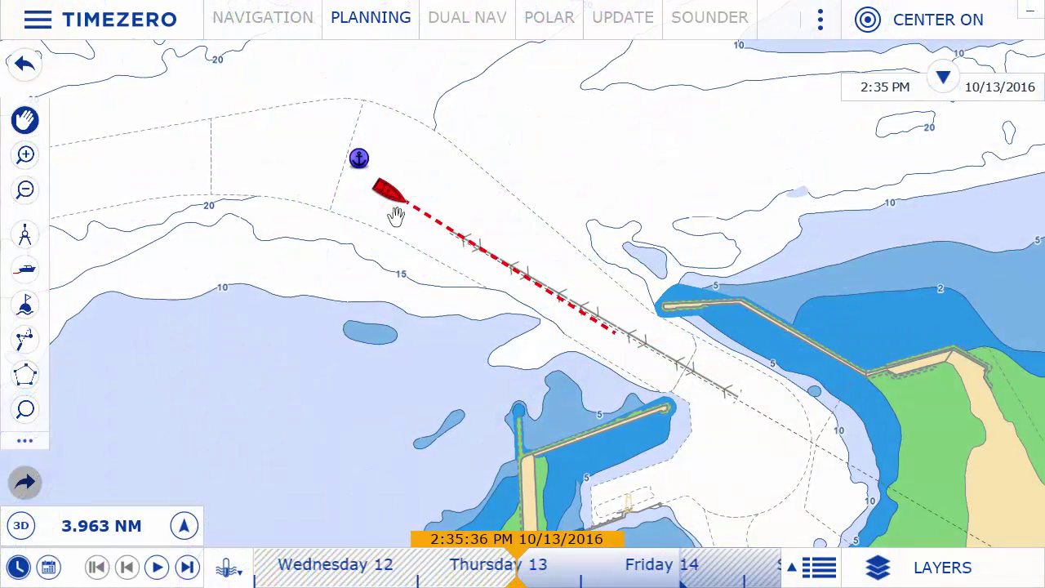
# - Switch on the boat's Anti-Grounding Cone
pyautogui.moveTo(392, 191)
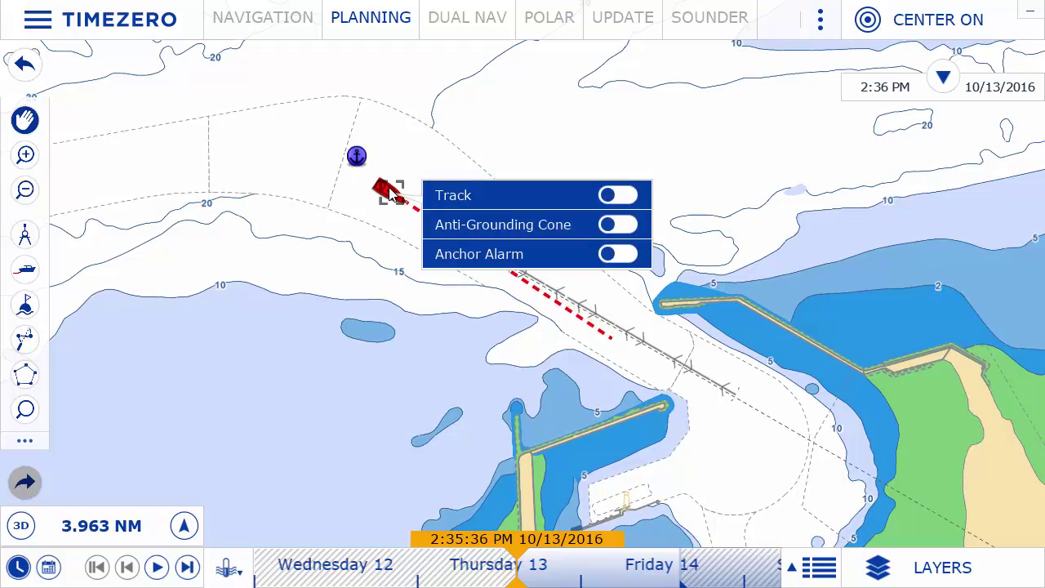
pyautogui.click(613, 225)
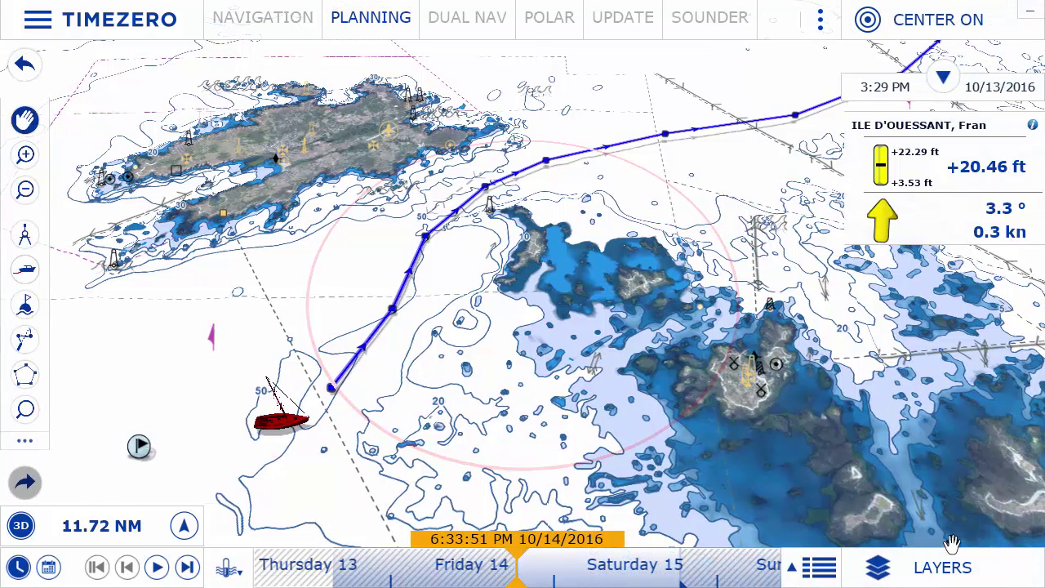
# - Show tidal height stations and tidal current arrows, then advance the time to 4:09 AM 10/15
pyautogui.click(951, 565)
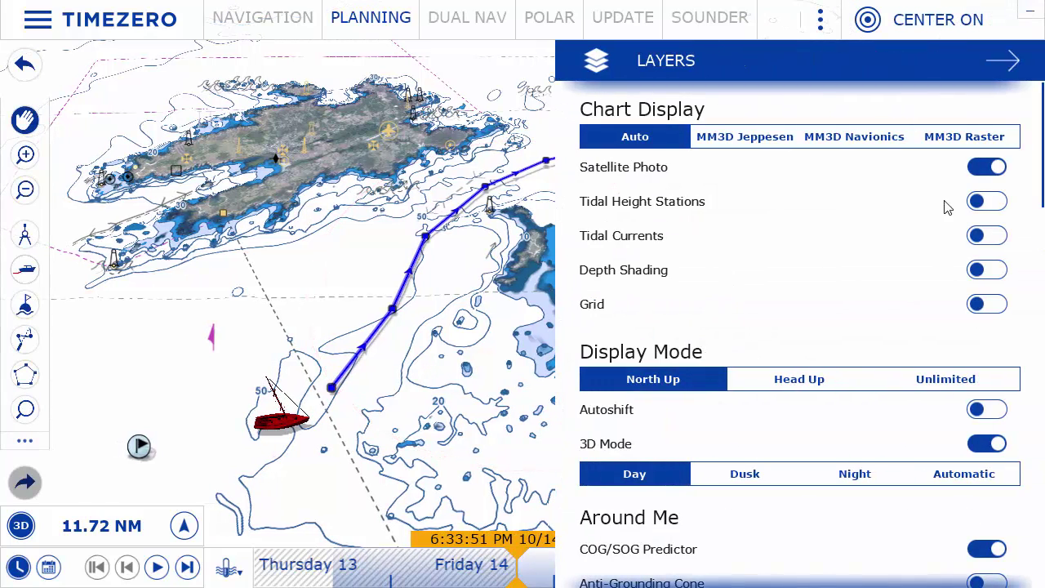
pyautogui.click(976, 202)
pyautogui.click(983, 236)
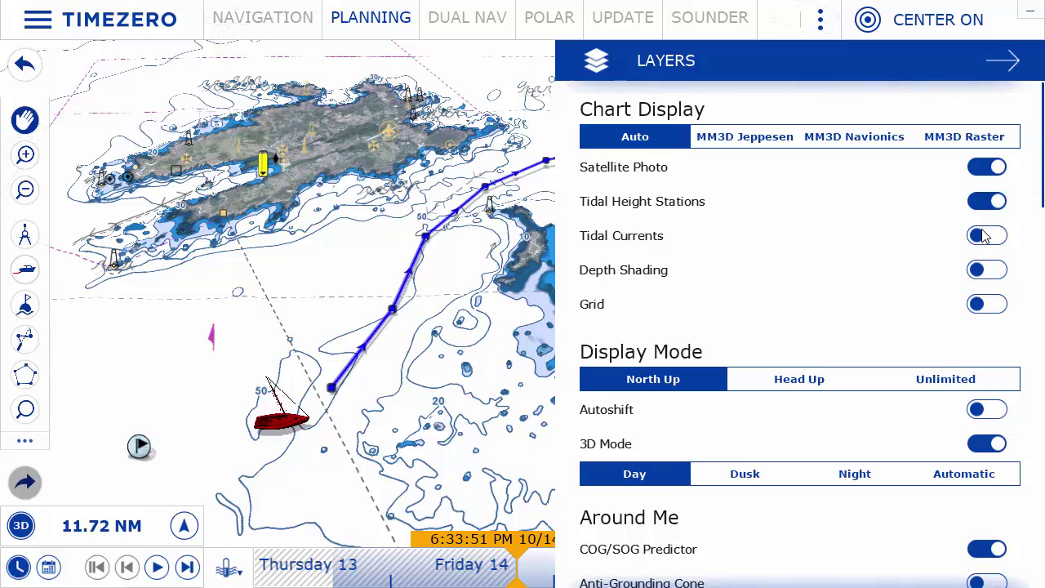
pyautogui.click(507, 510)
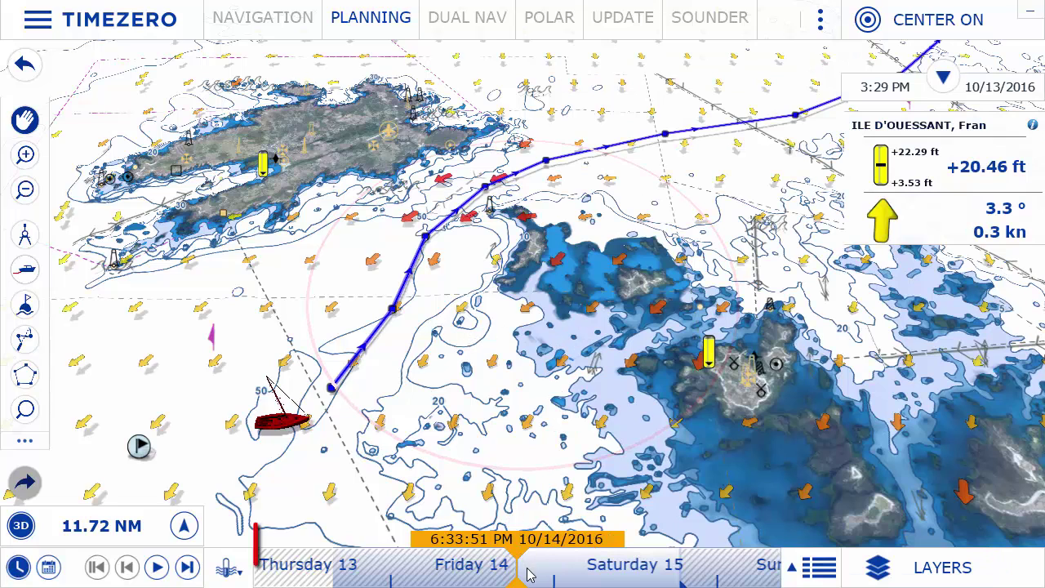
pyautogui.moveTo(529, 573); pyautogui.dragTo(477, 571)
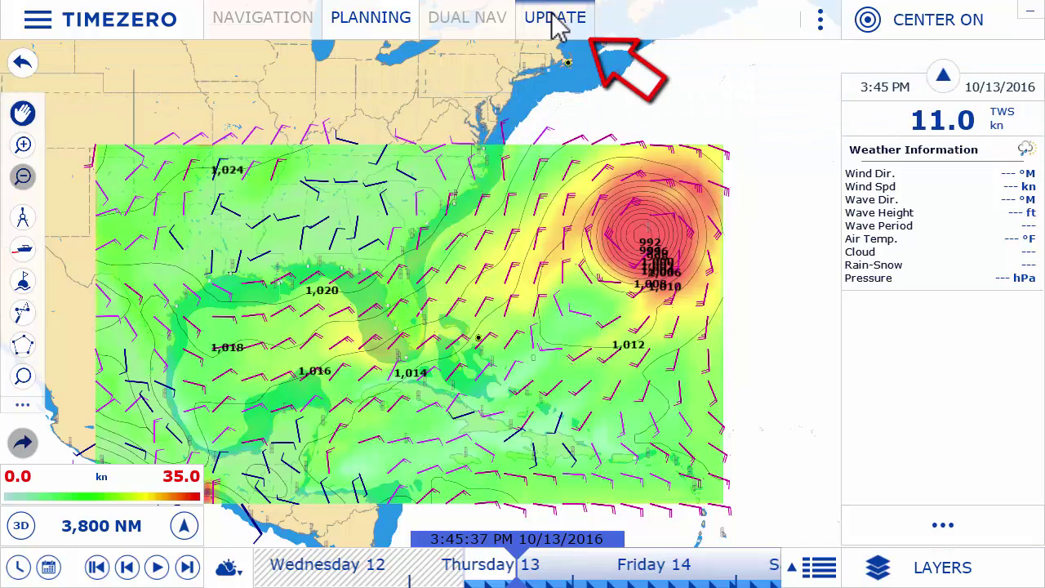
# - Redraw the weather area over the eastern US and western Atlantic, update its weather, and return to Planning
pyautogui.click(555, 25)
pyautogui.click(34, 336)
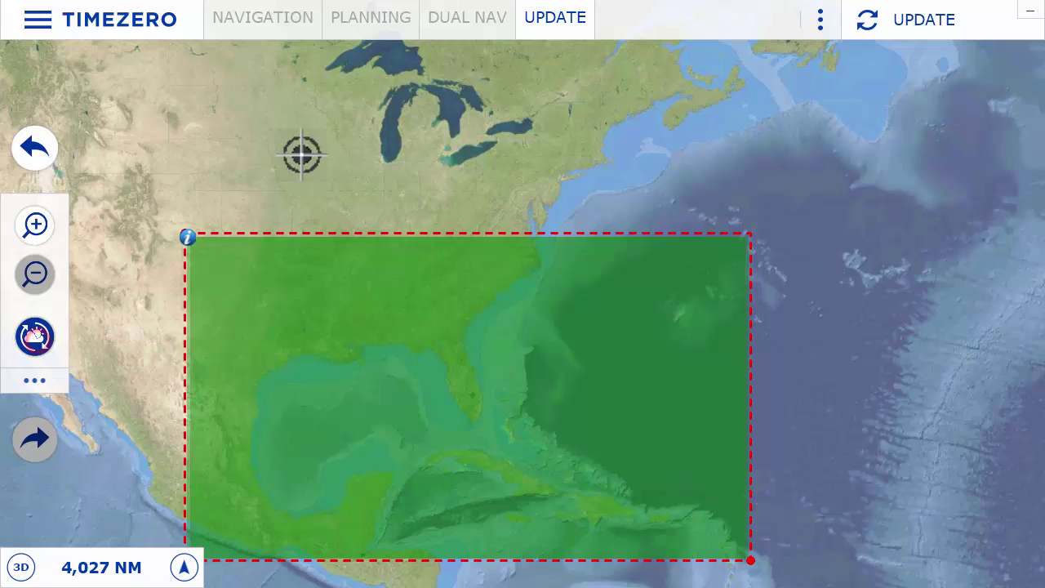
pyautogui.moveTo(319, 120); pyautogui.dragTo(799, 458)
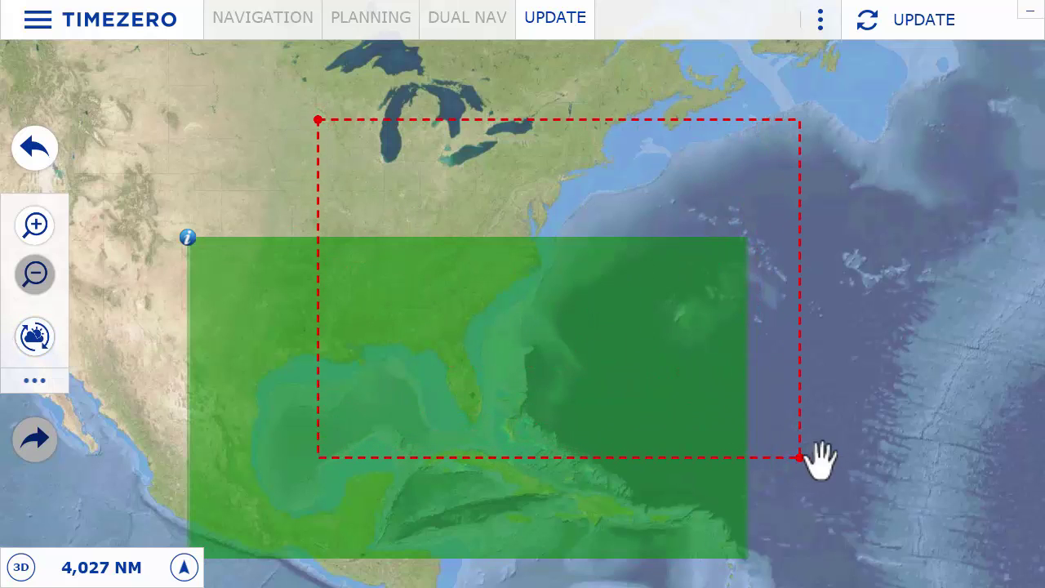
pyautogui.rightClick(817, 457)
pyautogui.click(870, 483)
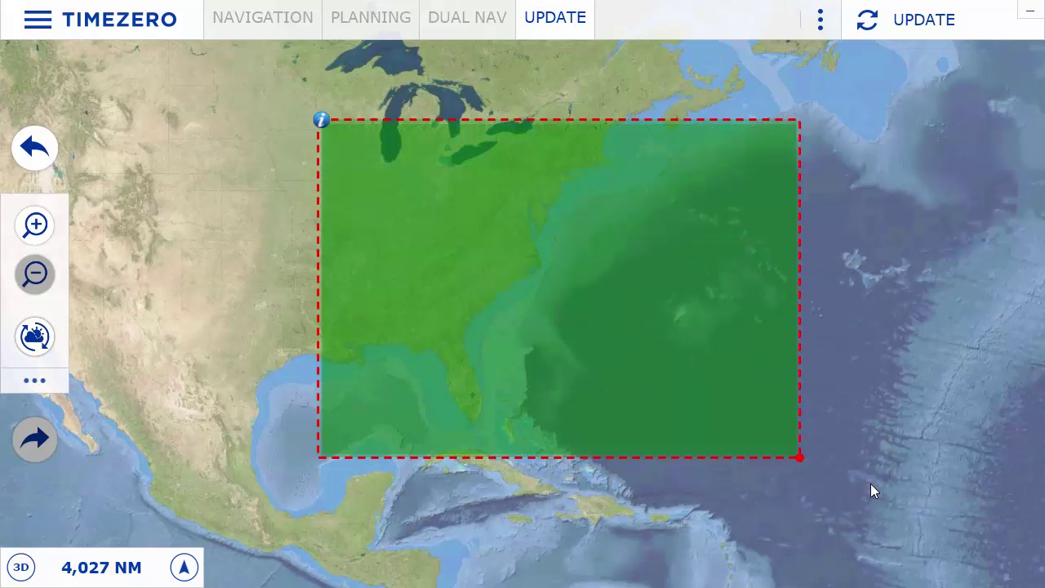
pyautogui.click(367, 24)
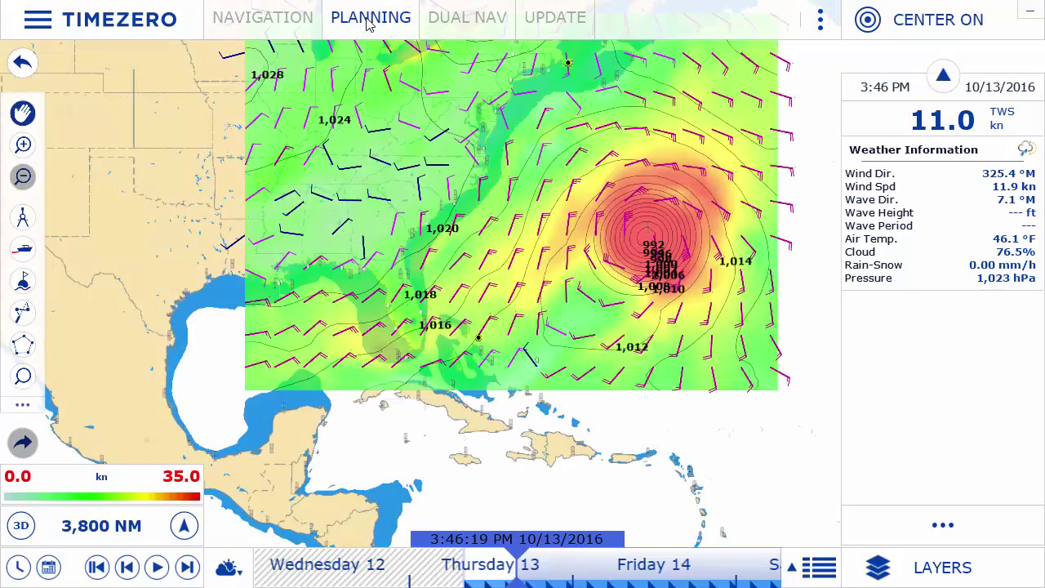
# - Set the weather forecast time to 8:48 AM on 10/14/2016
pyautogui.moveTo(713, 576); pyautogui.dragTo(734, 580)
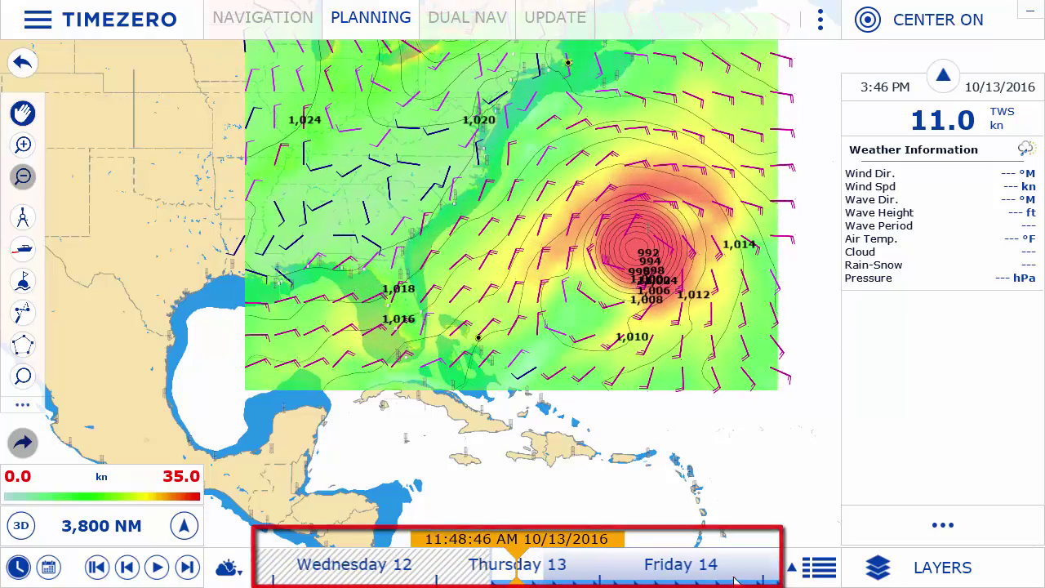
pyautogui.click(49, 566)
pyautogui.click(732, 397)
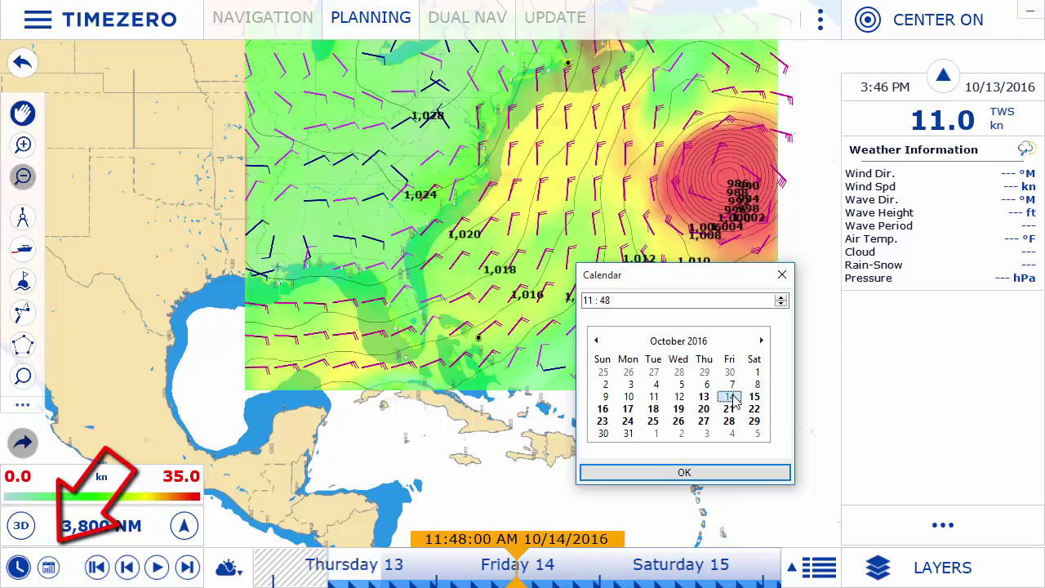
pyautogui.click(587, 300)
pyautogui.write('8')
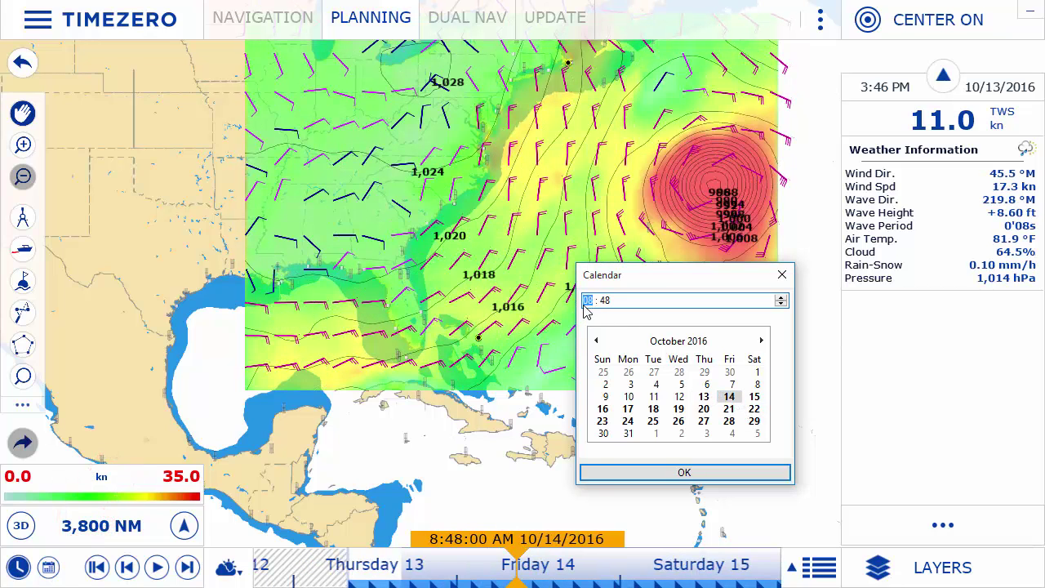
pyautogui.press('Return')
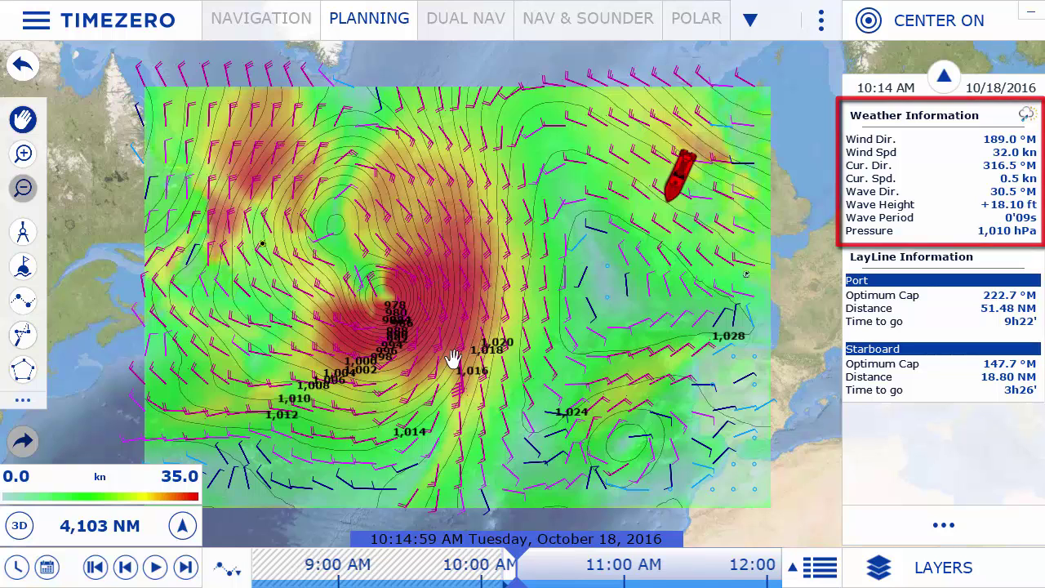
# - Plot a weather route from the boat to a destination far to the west
pyautogui.click(697, 19)
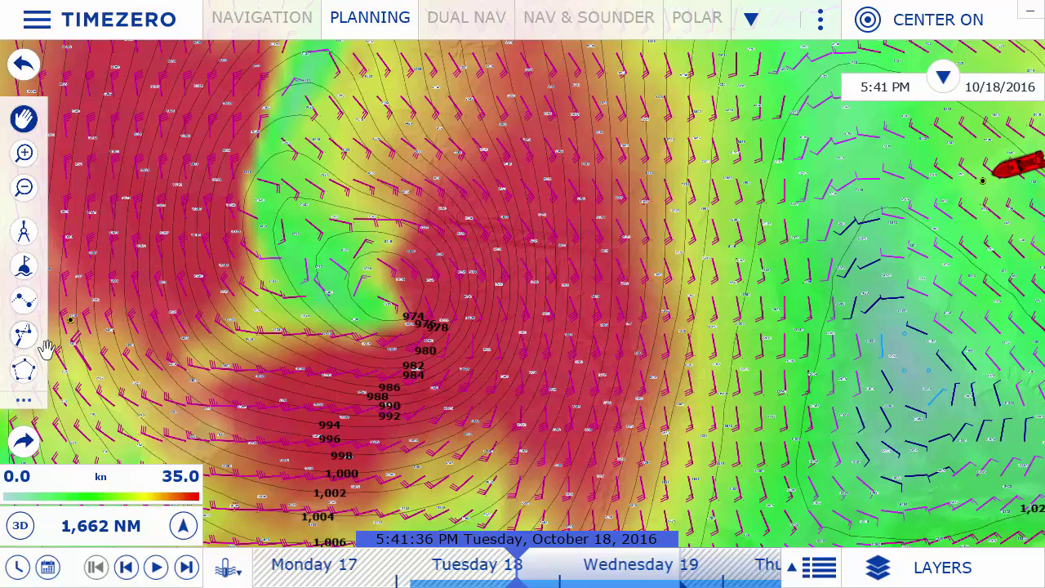
pyautogui.click(35, 341)
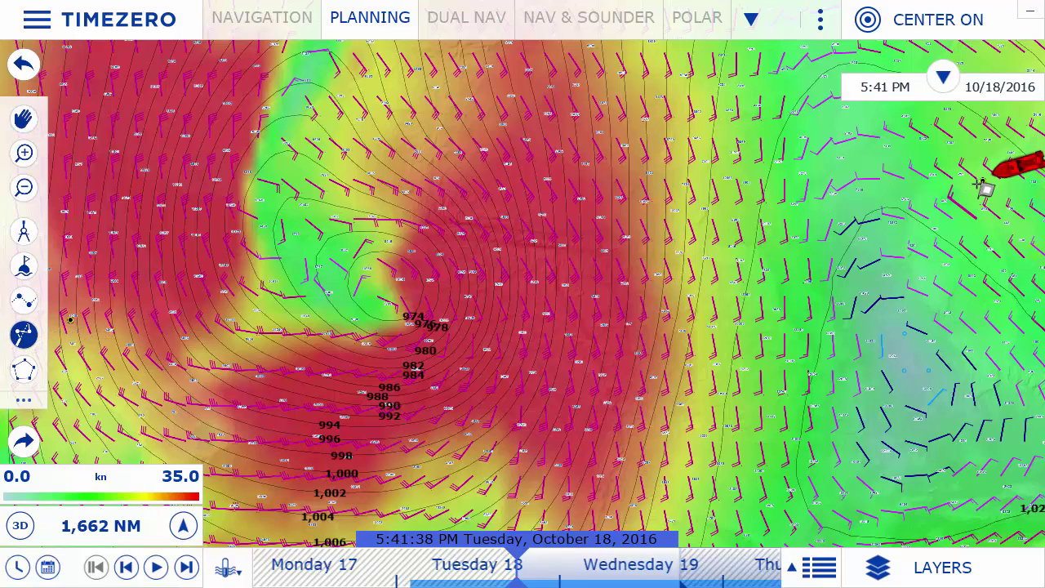
pyautogui.click(986, 182)
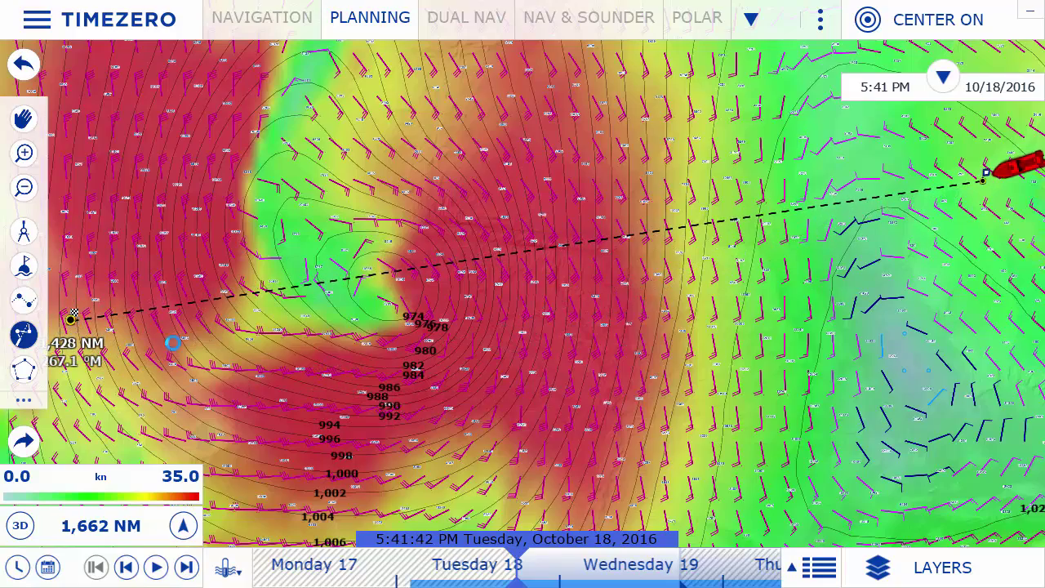
pyautogui.click(72, 316)
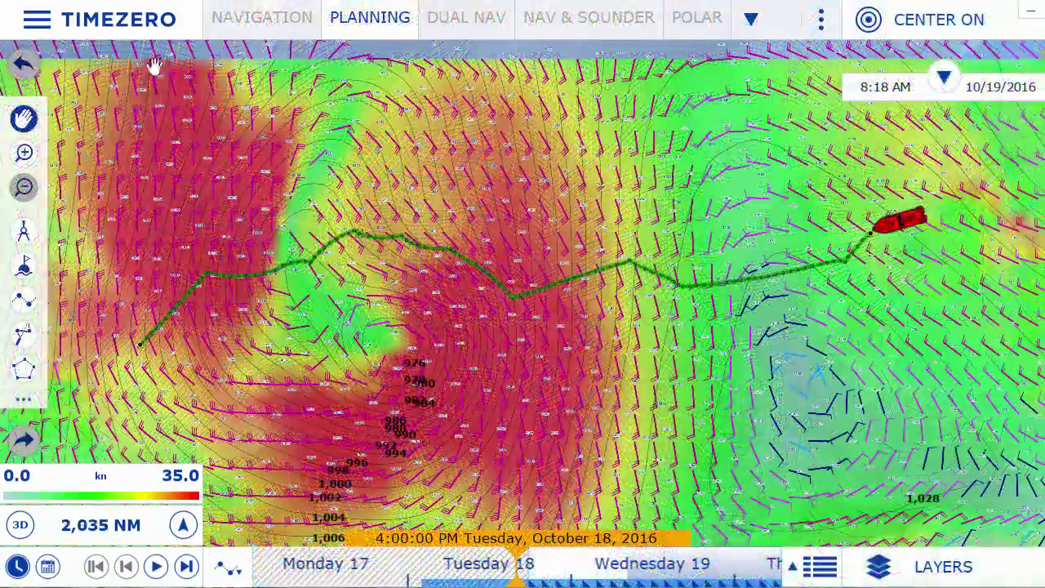
pyautogui.click(127, 31)
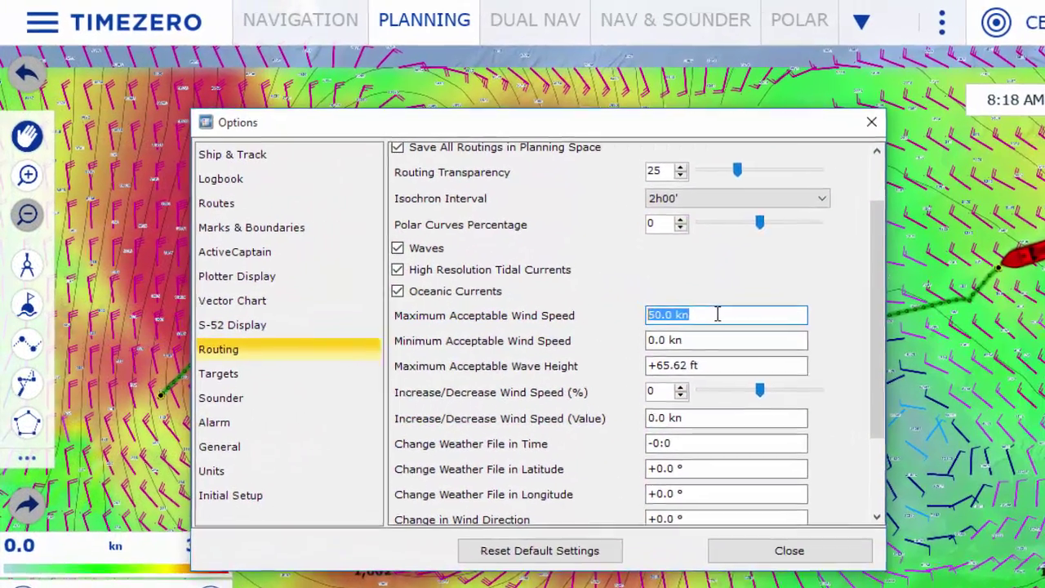
# - Limit maximum acceptable wind speed to 25.0 kn and relaunch routing from the boat westward
pyautogui.click(608, 274)
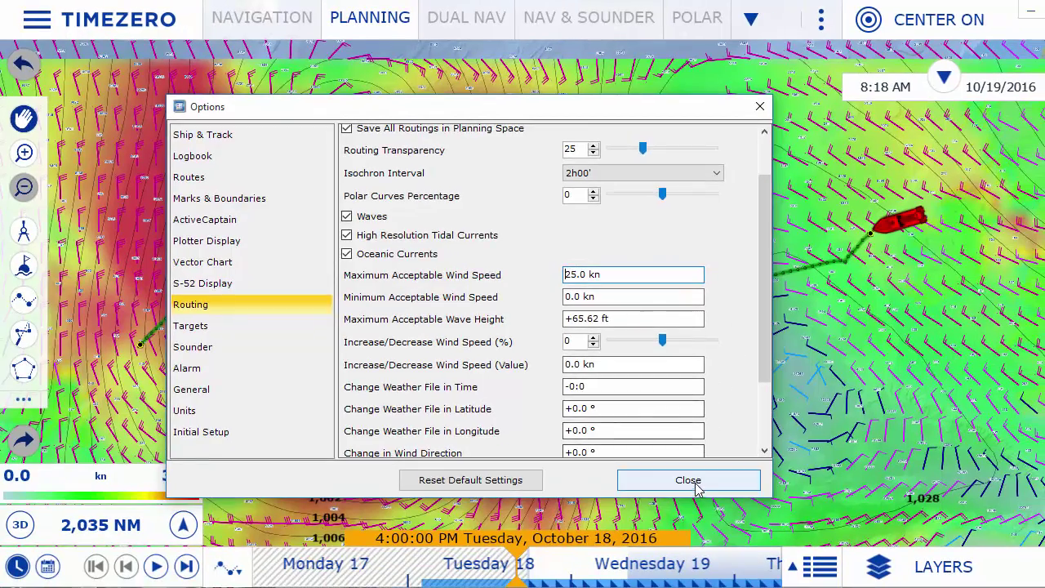
pyautogui.click(820, 571)
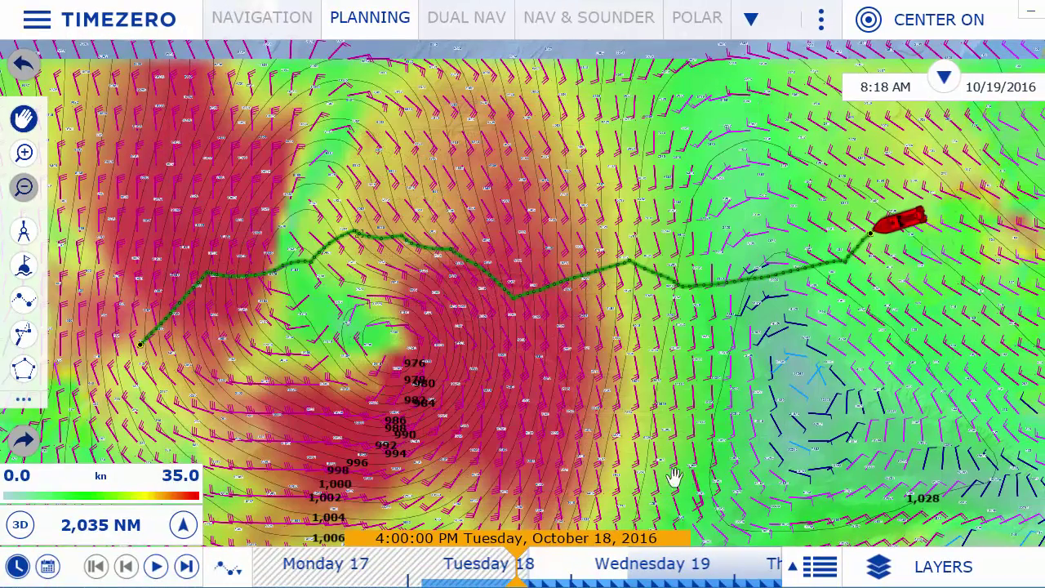
pyautogui.click(32, 339)
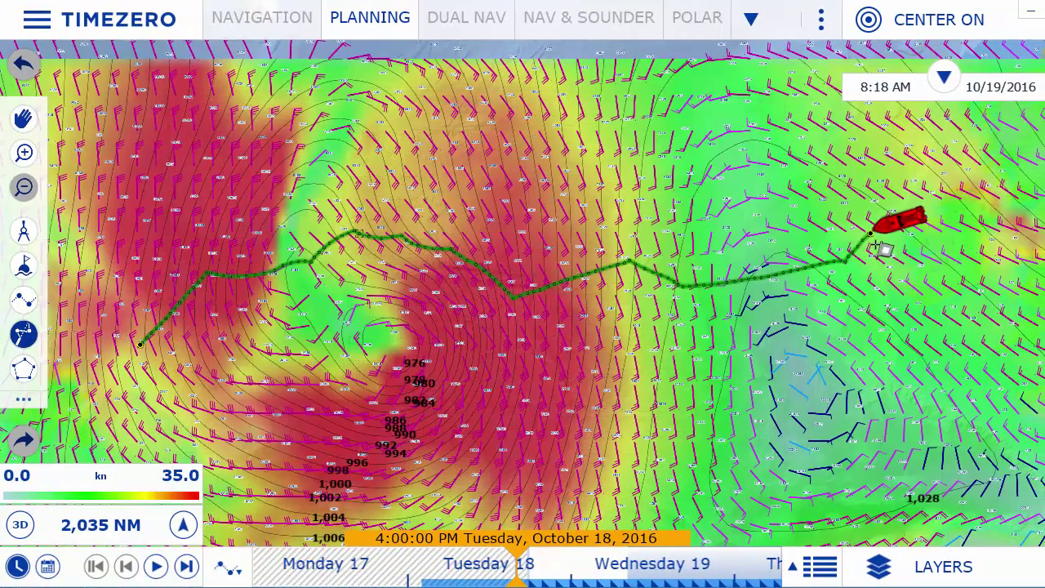
pyautogui.moveTo(875, 237); pyautogui.dragTo(142, 337)
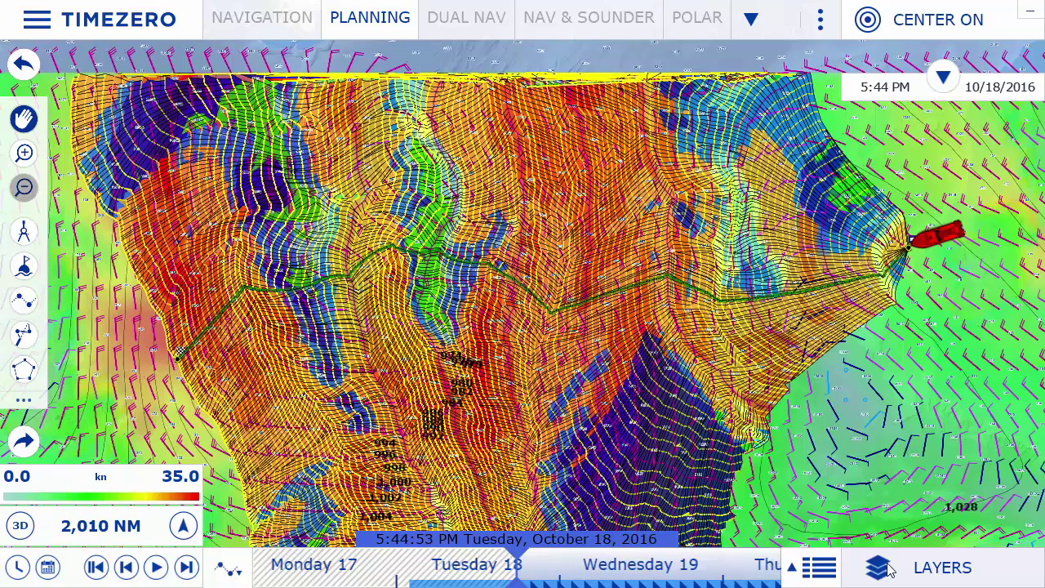
# - Show routing variability shading and launch an alternative routing from the route
pyautogui.click(889, 569)
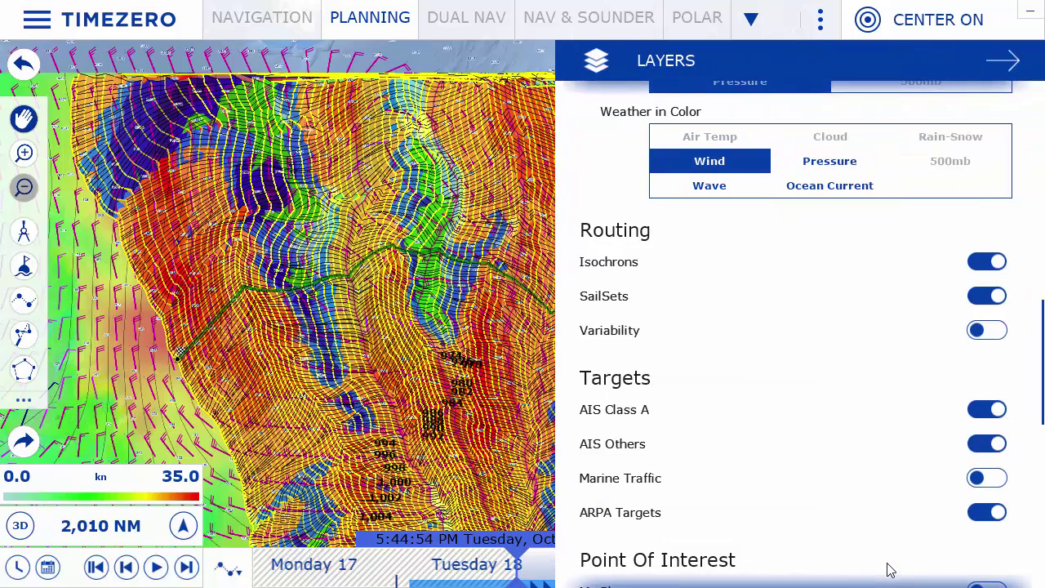
pyautogui.click(997, 331)
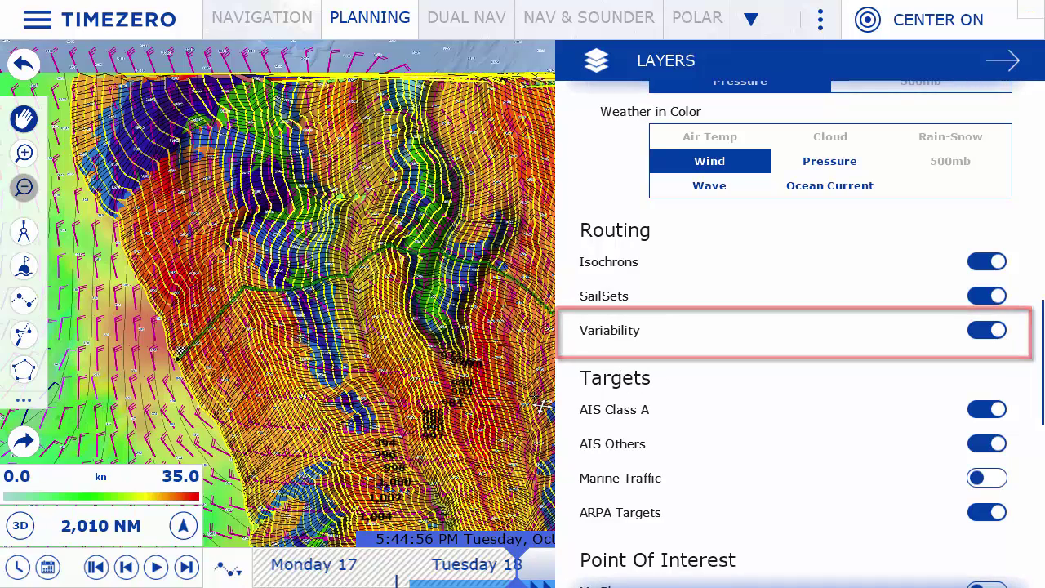
pyautogui.click(476, 404)
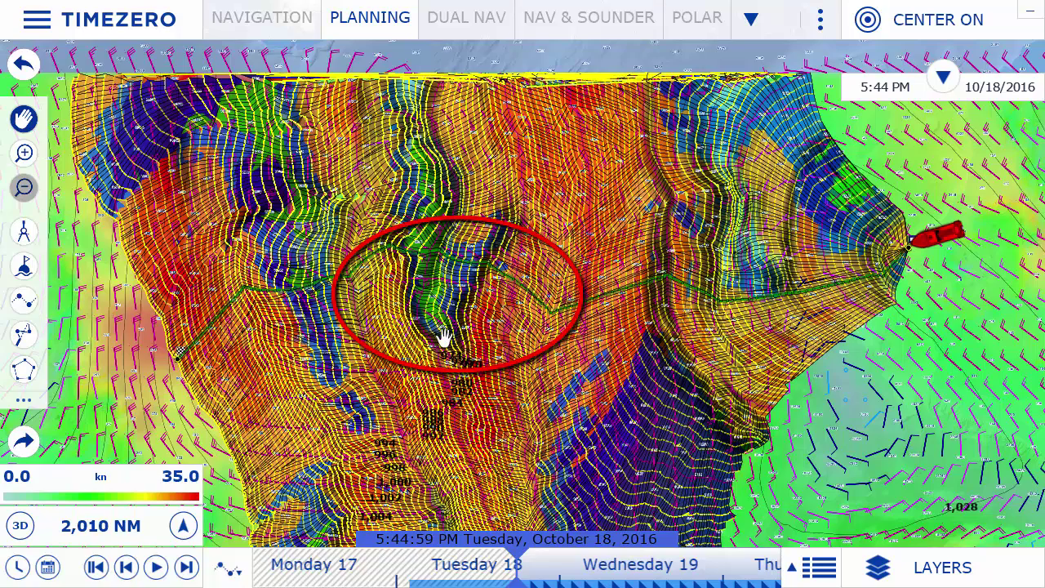
pyautogui.rightClick(467, 380)
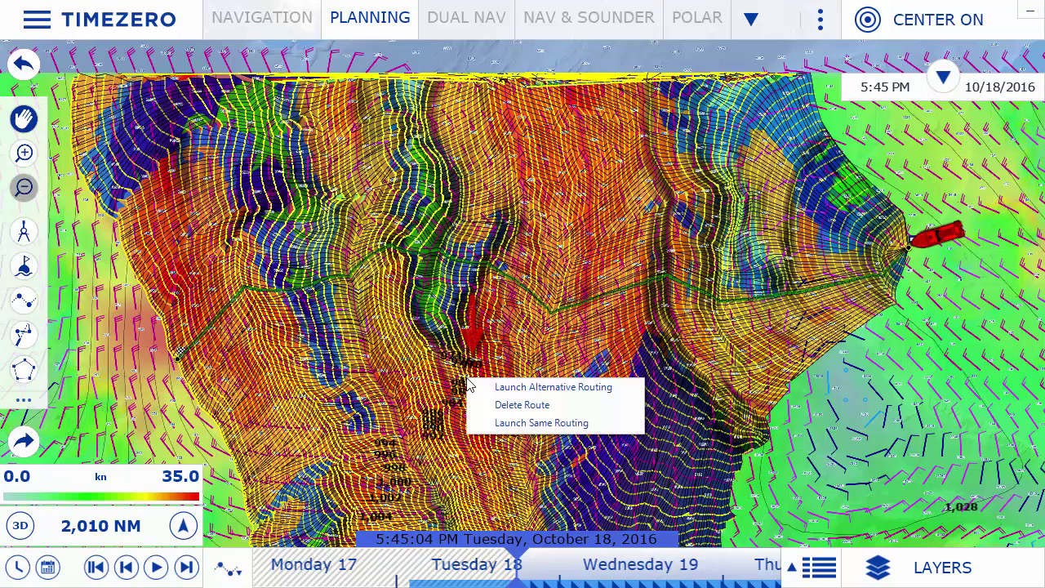
pyautogui.click(510, 387)
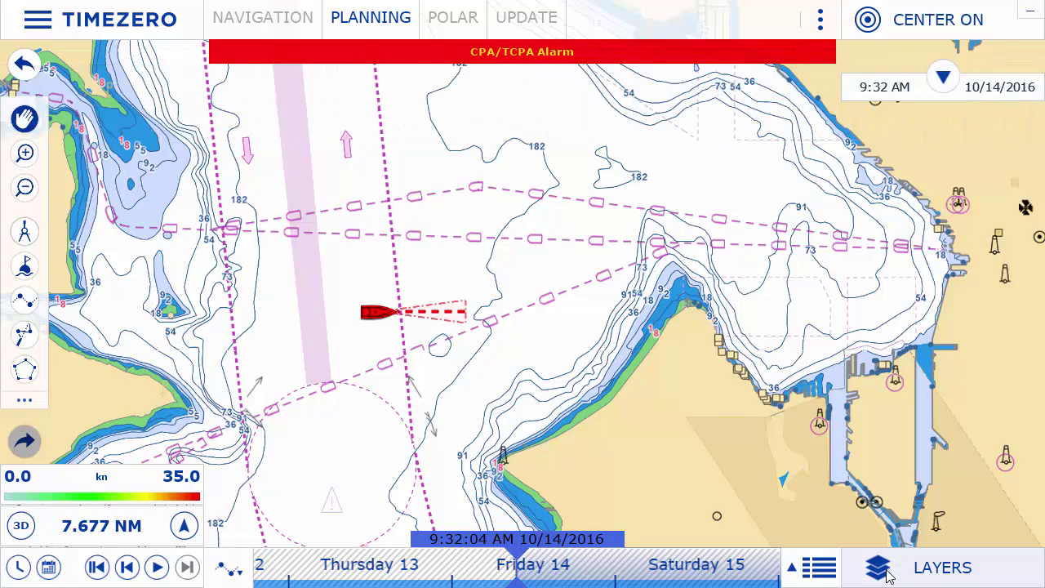
# - Display AIS Class A and other AIS targets on the chart and show the AIS target list
pyautogui.click(878, 568)
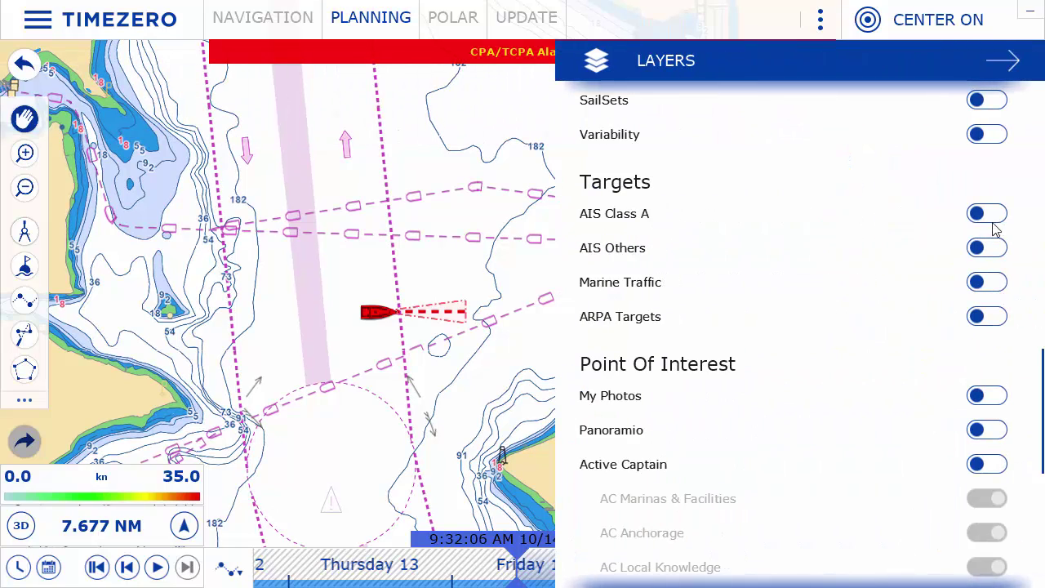
pyautogui.click(988, 214)
pyautogui.click(990, 248)
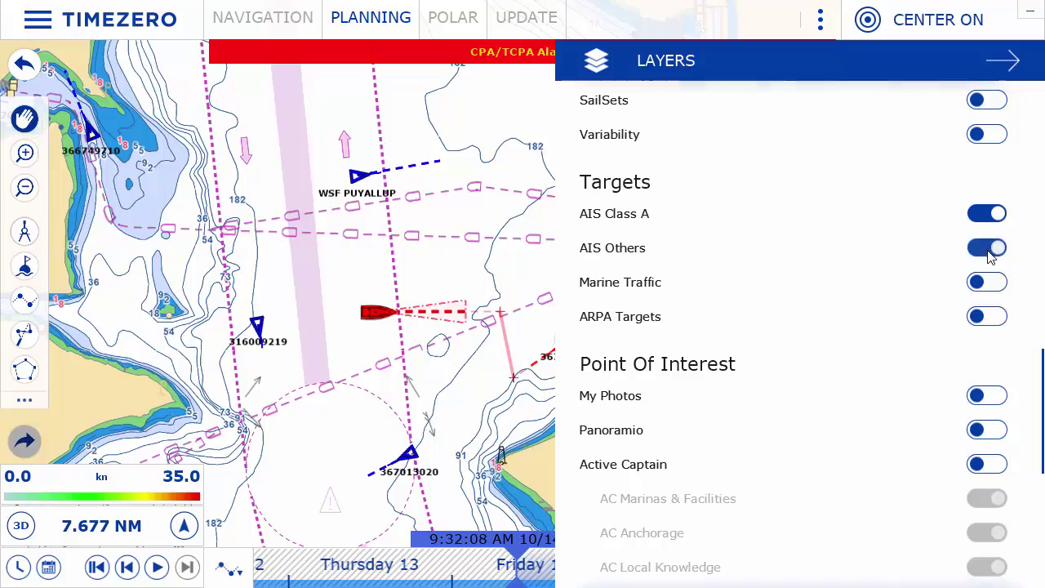
pyautogui.click(541, 302)
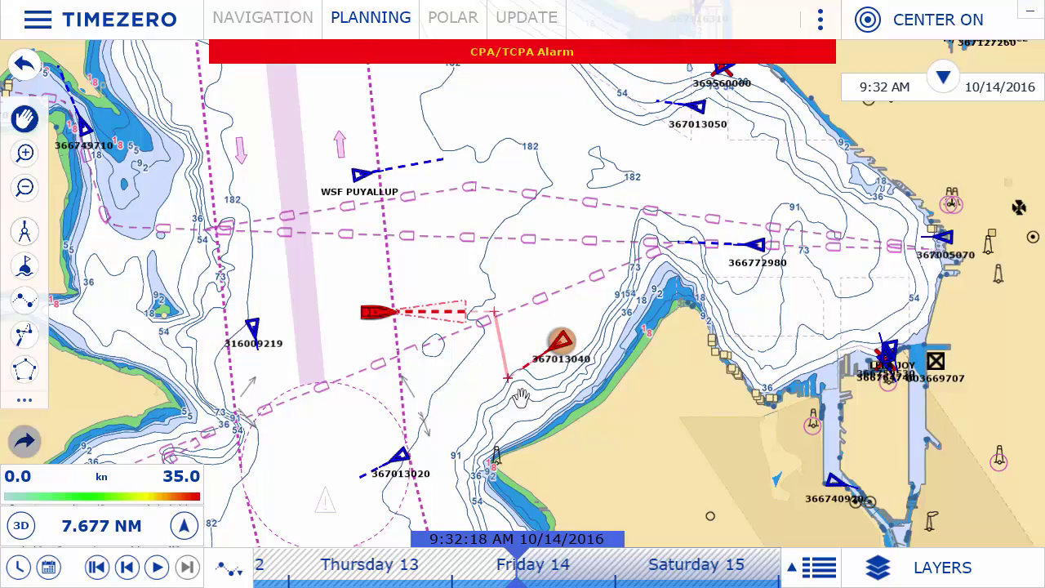
pyautogui.click(944, 80)
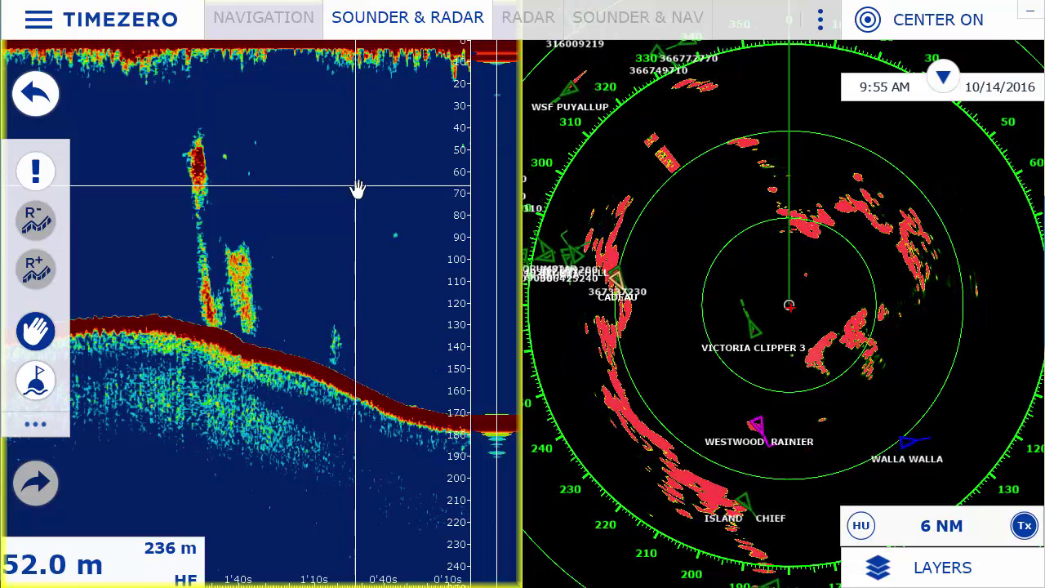
# - Set radar sea clutter to automatic and rain clutter rejection to about 62%
pyautogui.hotkey('ctrl', 'Tab')
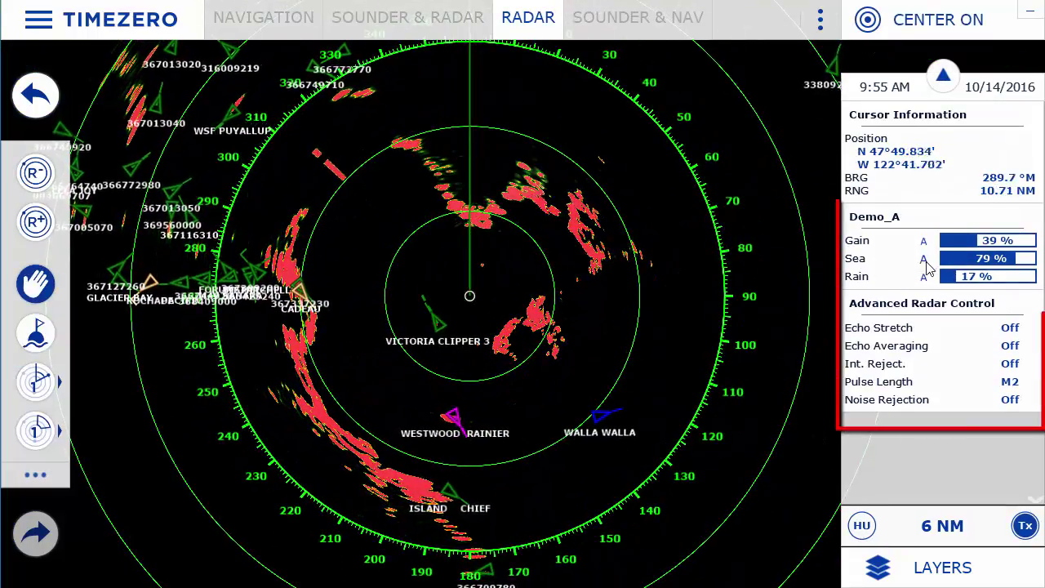
pyautogui.click(923, 259)
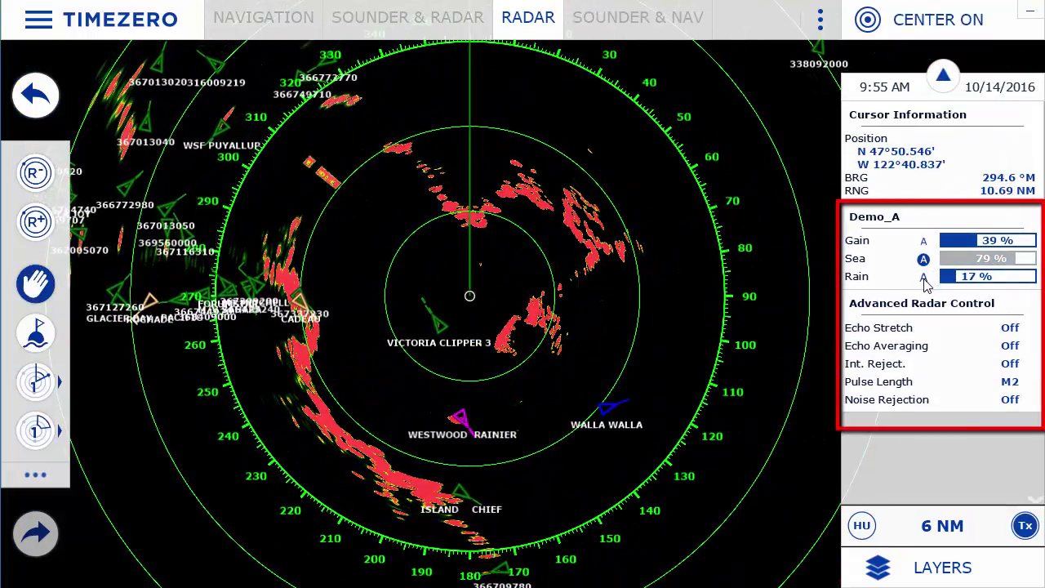
pyautogui.moveTo(962, 286)
pyautogui.mouseDown()
pyautogui.moveTo(1023, 290)
pyautogui.moveTo(977, 291)
pyautogui.mouseUp()
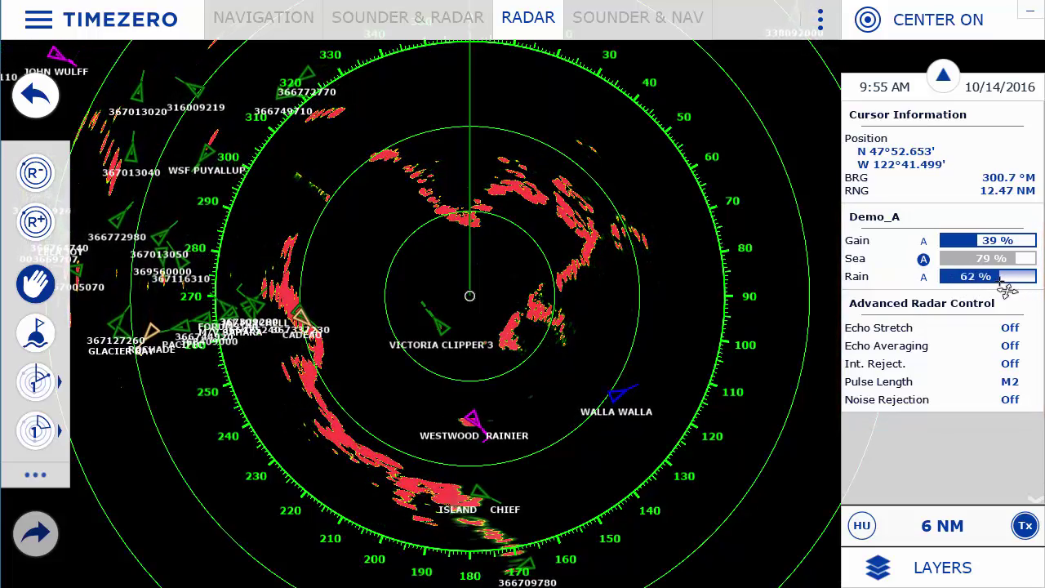
pyautogui.click(263, 27)
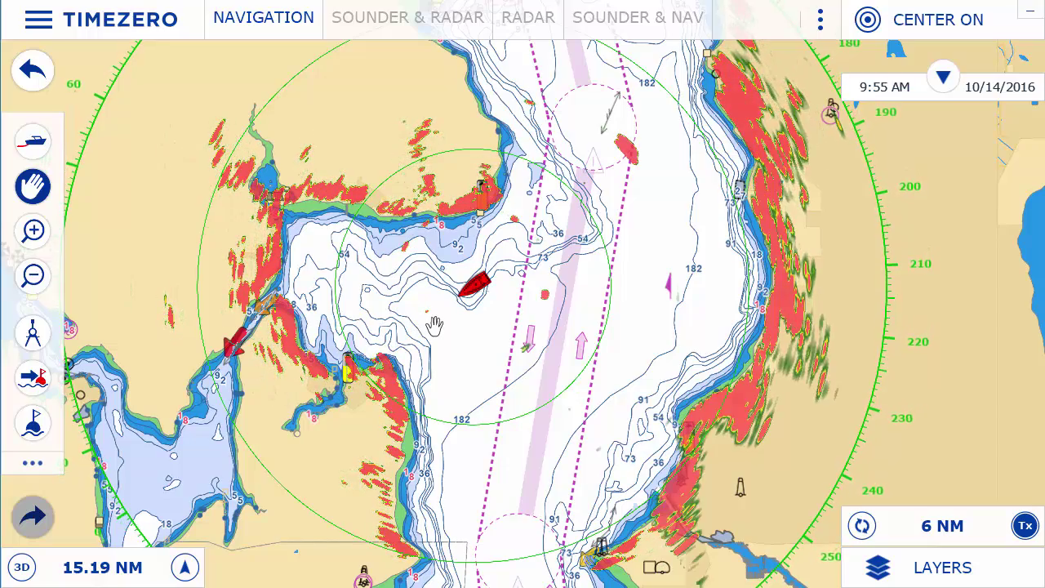
# - Switch the echogram to dual frequency, then back to single frequency
pyautogui.click(608, 25)
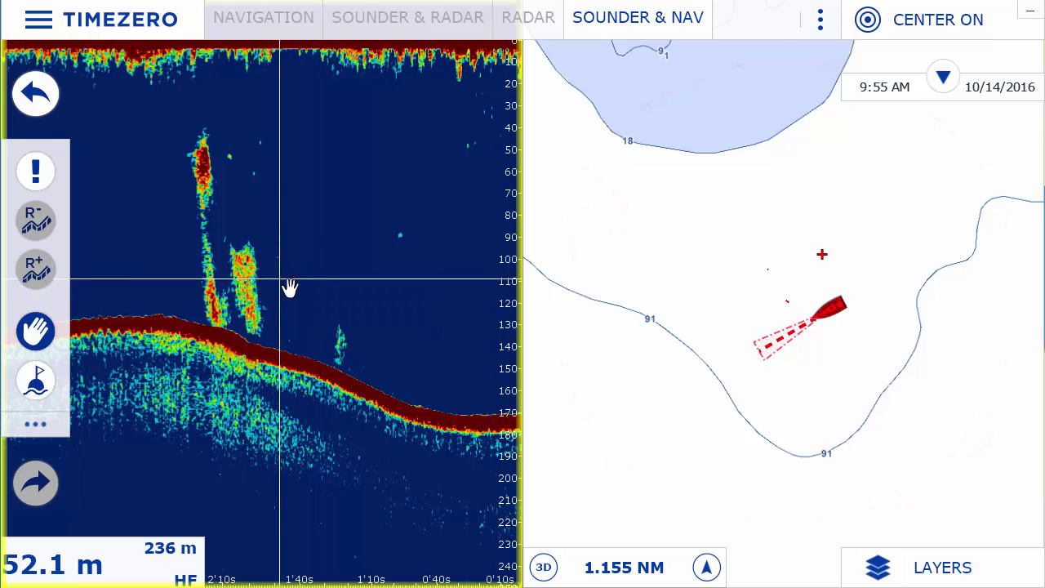
pyautogui.rightClick(340, 263)
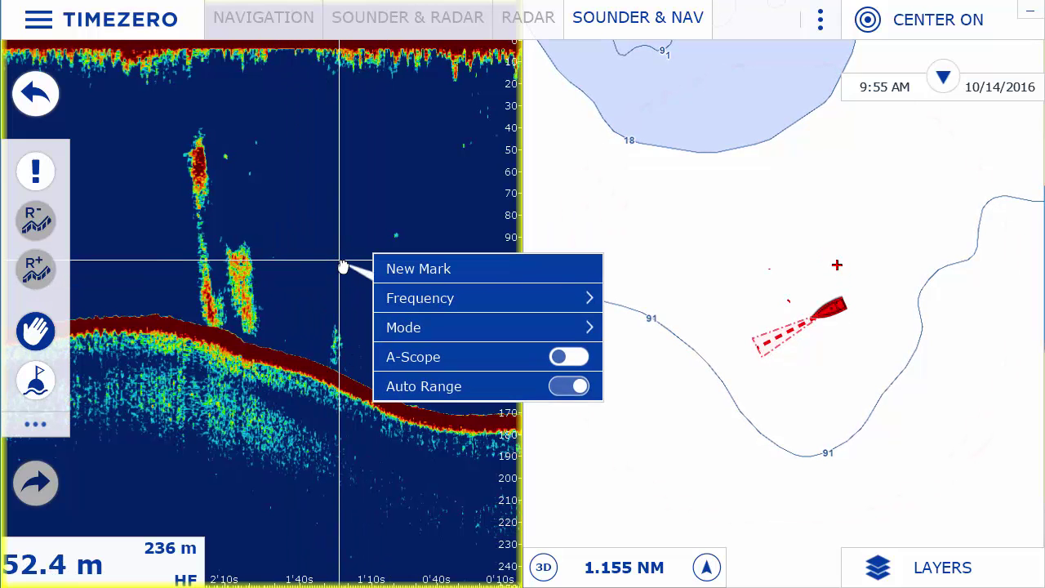
pyautogui.click(410, 328)
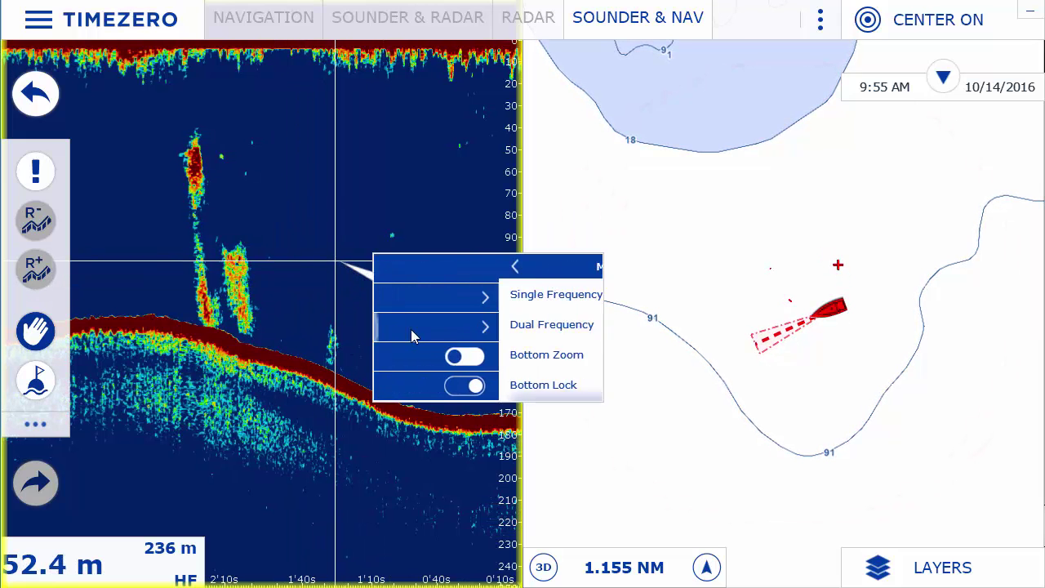
pyautogui.click(434, 324)
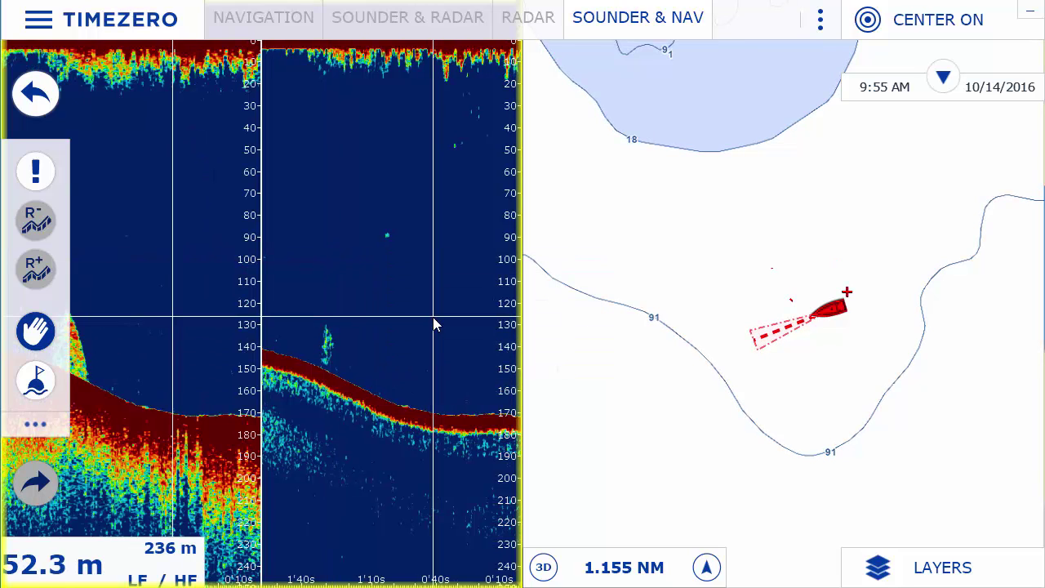
pyautogui.rightClick(432, 318)
pyautogui.click(522, 383)
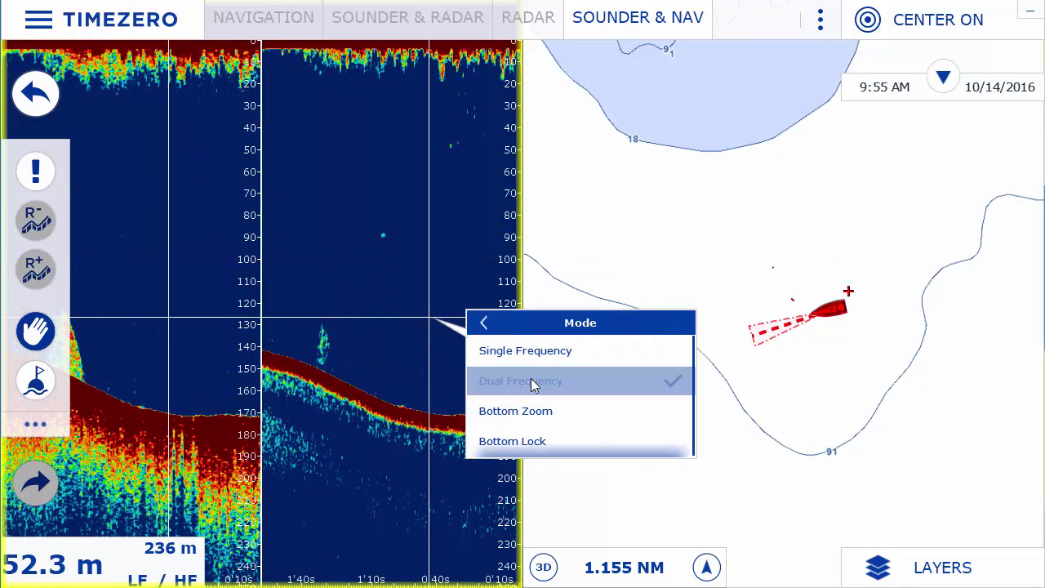
pyautogui.click(499, 351)
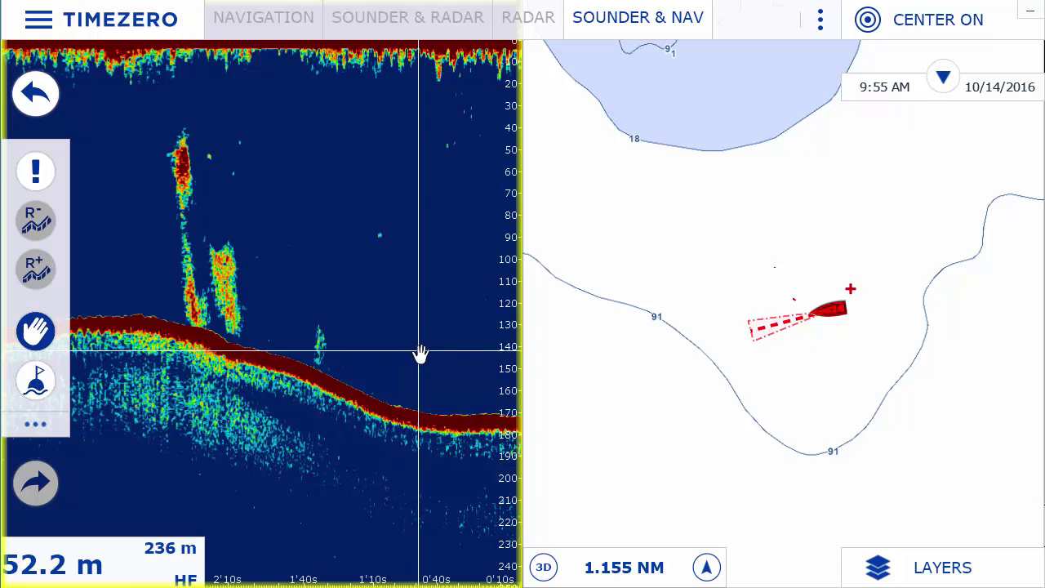
# - Bring earlier echogram history into view and mark the top fish echo
pyautogui.moveTo(275, 257); pyautogui.dragTo(422, 311)
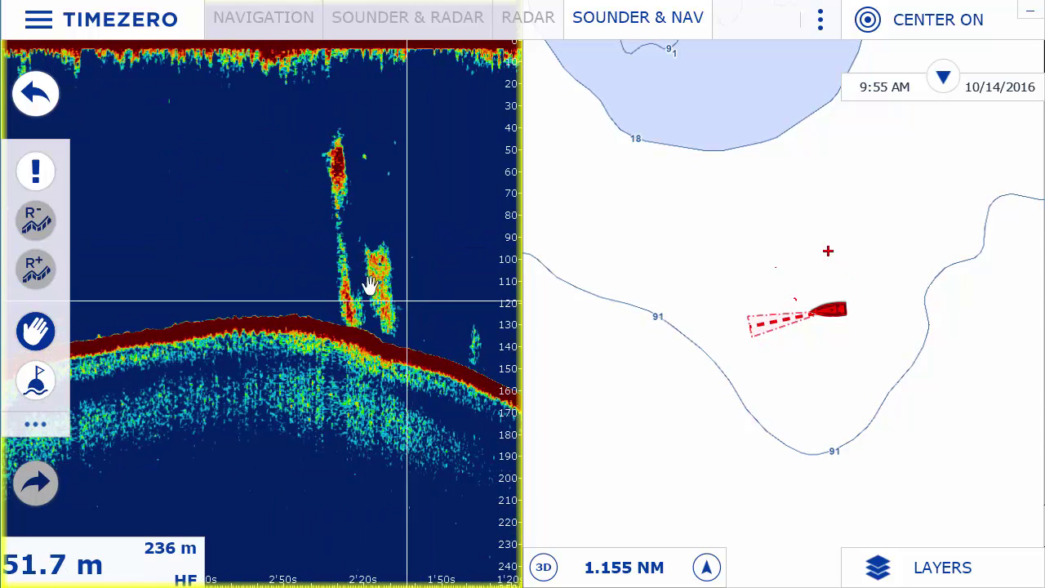
pyautogui.click(335, 139)
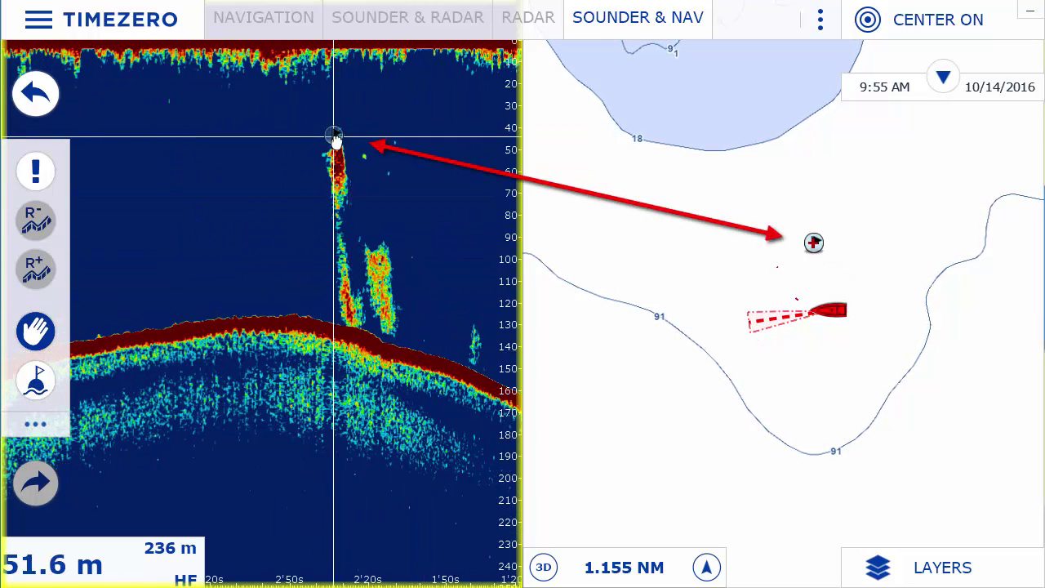
pyautogui.click(816, 260)
pyautogui.scroll(3, 816, 248)
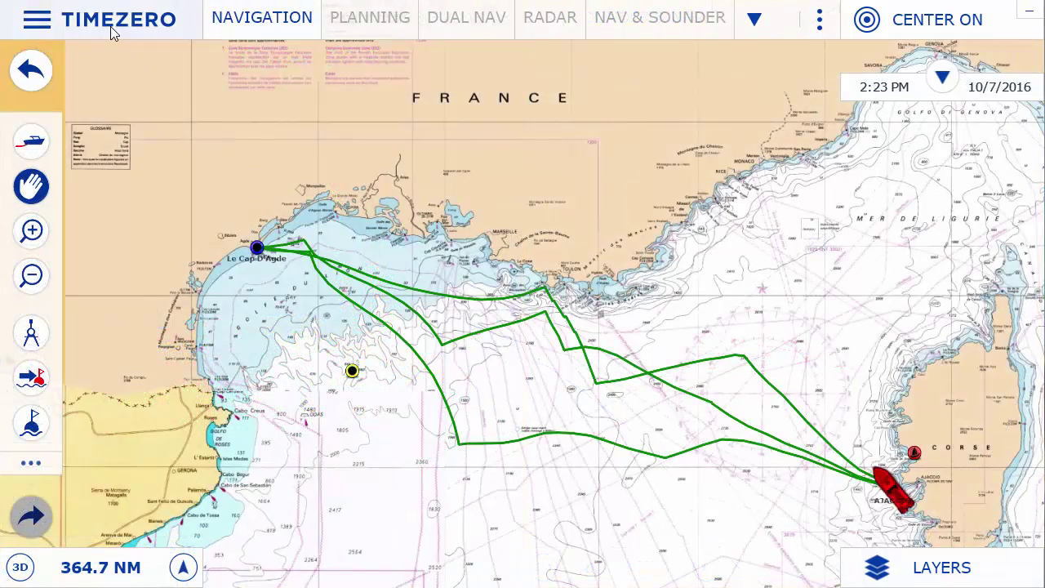
# - Export 15 marks and 6 routes from TimeZero to the NavNet display
pyautogui.click(111, 26)
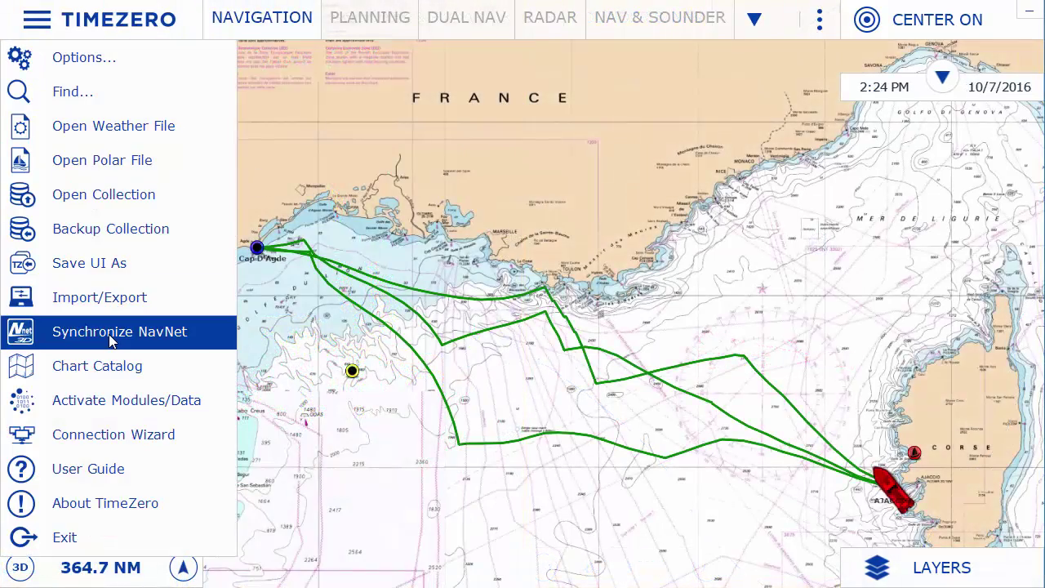
pyautogui.click(204, 342)
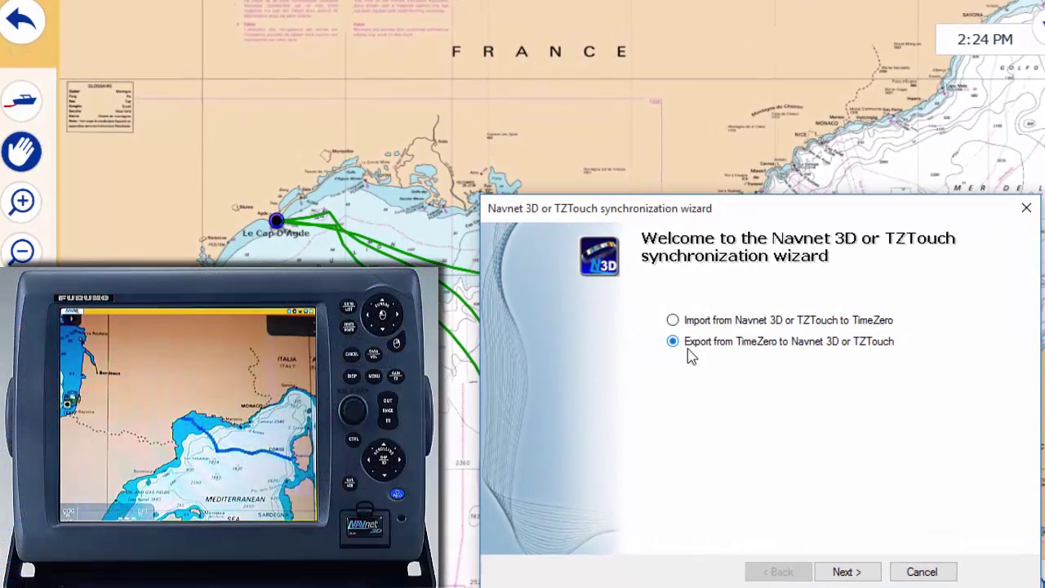
pyautogui.click(849, 573)
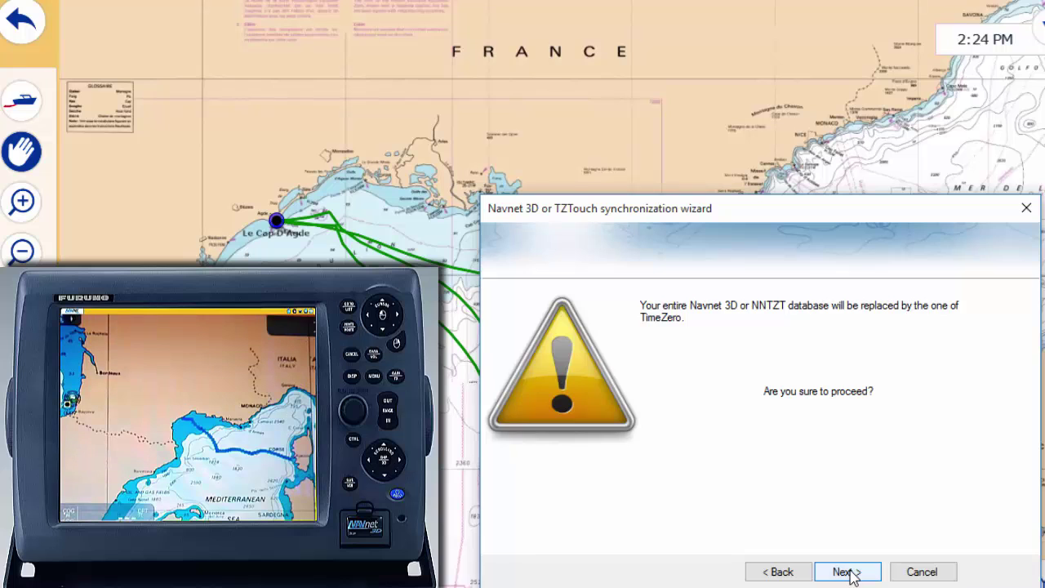
pyautogui.click(851, 573)
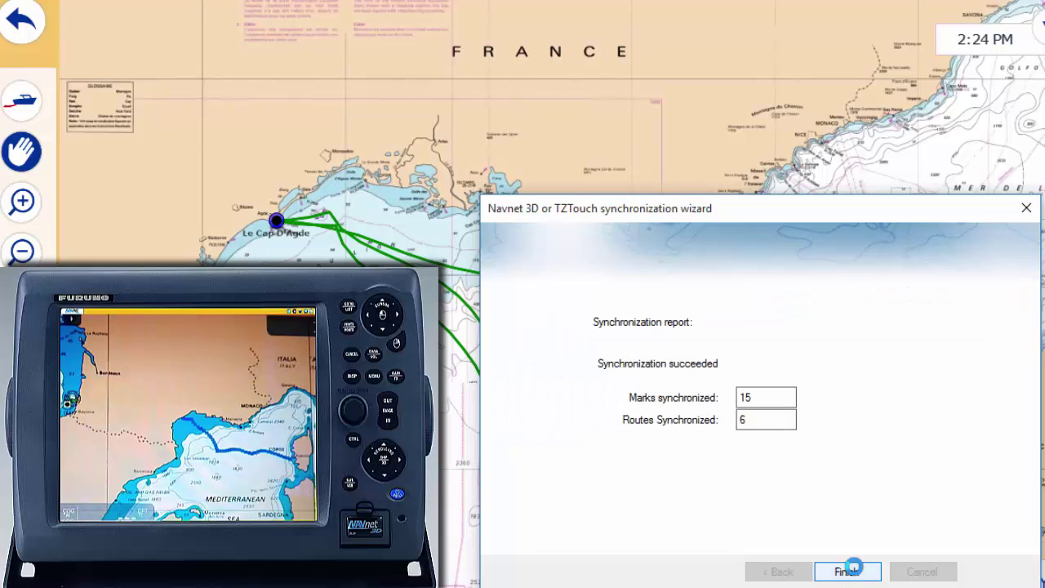
pyautogui.click(847, 572)
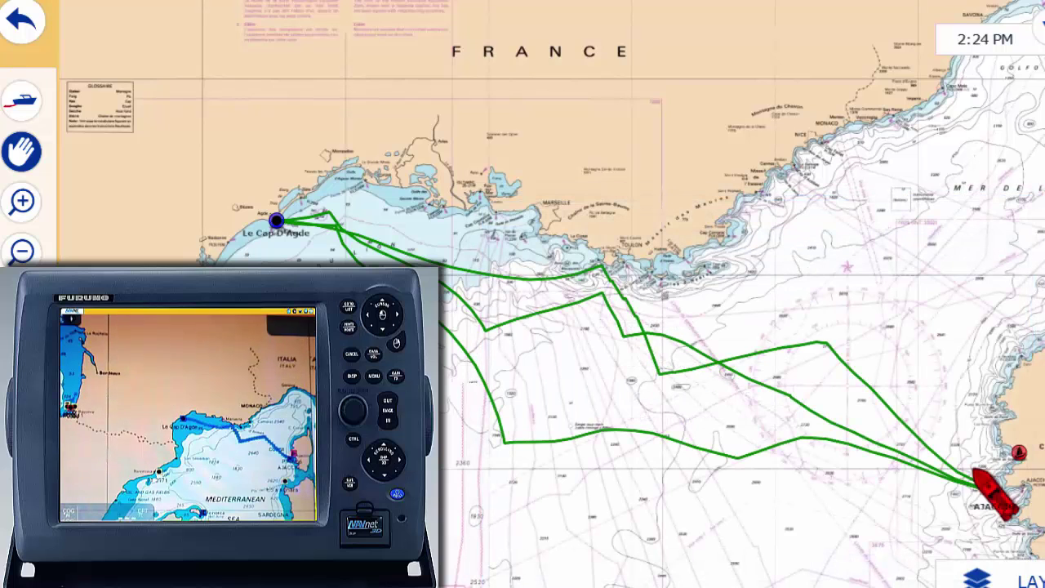